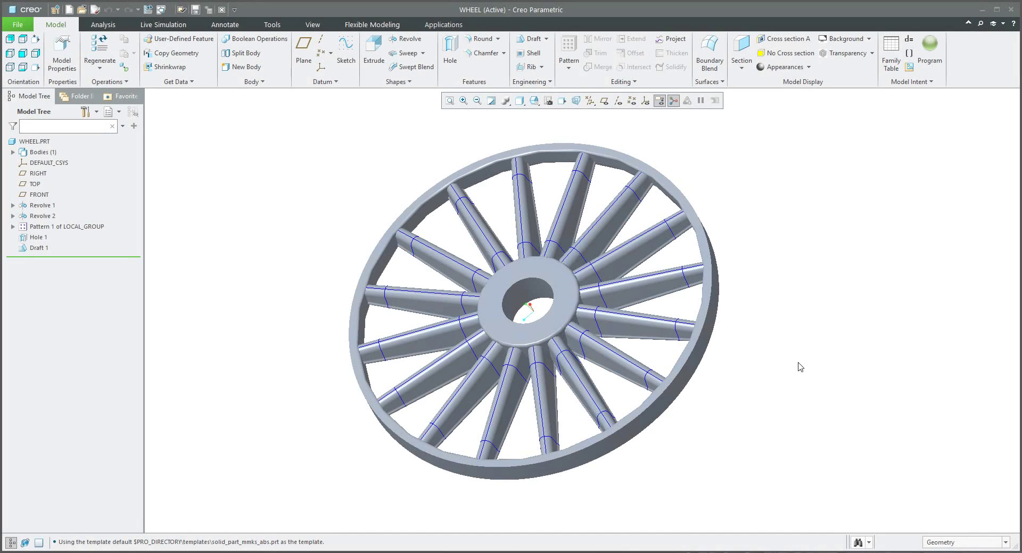
Display the datum planes and delete the pattern of LOCAL_GROUP, keeping the original spoke group.
left_click(605, 104)
scroll(606, 295, "down", 3)
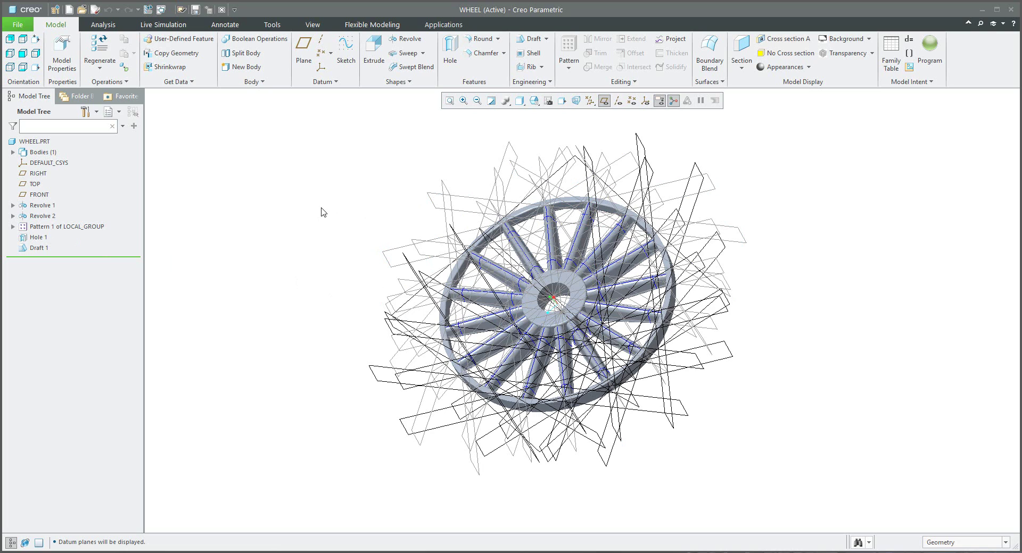
right_click(88, 228)
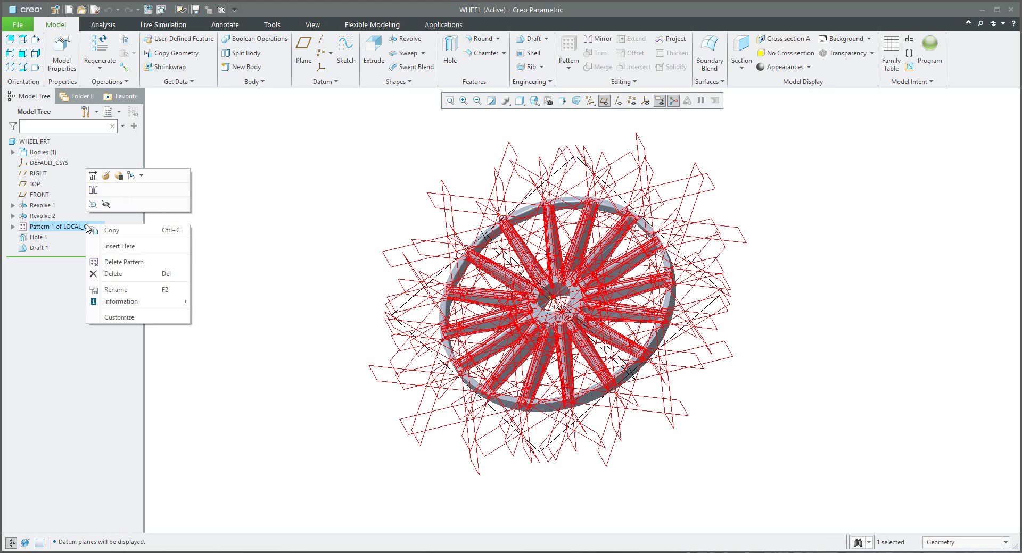
left_click(128, 262)
middle_click_drag(454, 350, 463, 330)
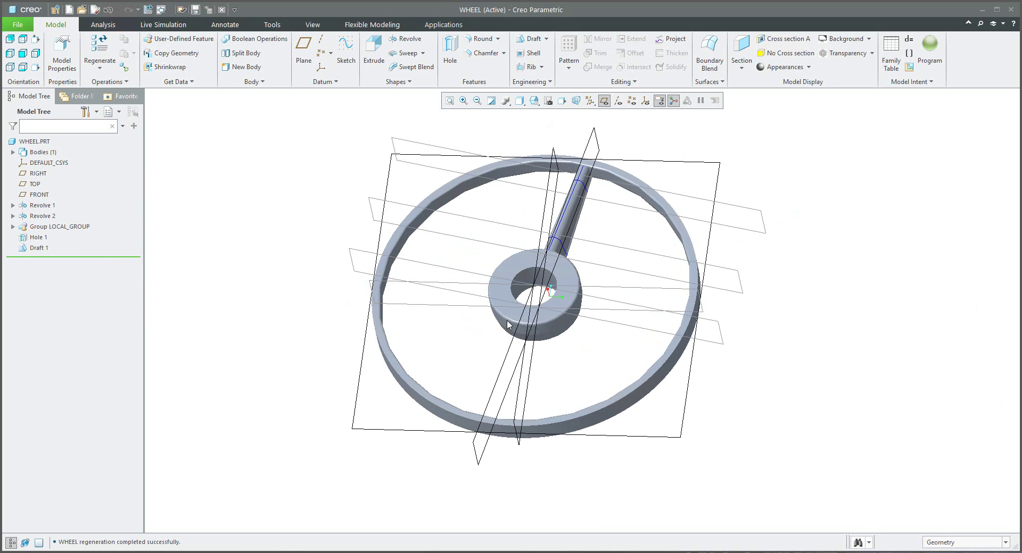
Hide the default datum planes RIGHT, TOP and FRONT.
left_click(38, 173)
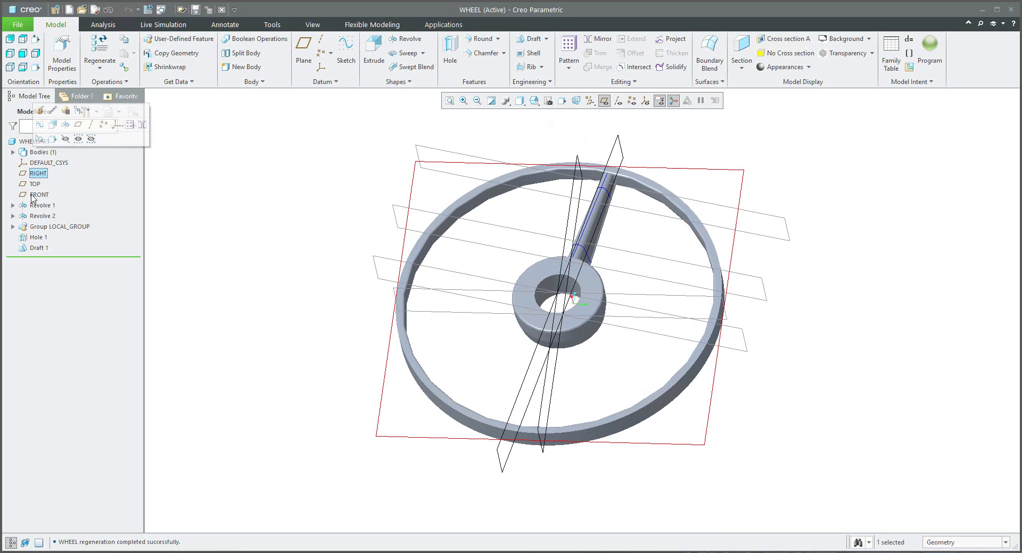
left_click(39, 195, "shift")
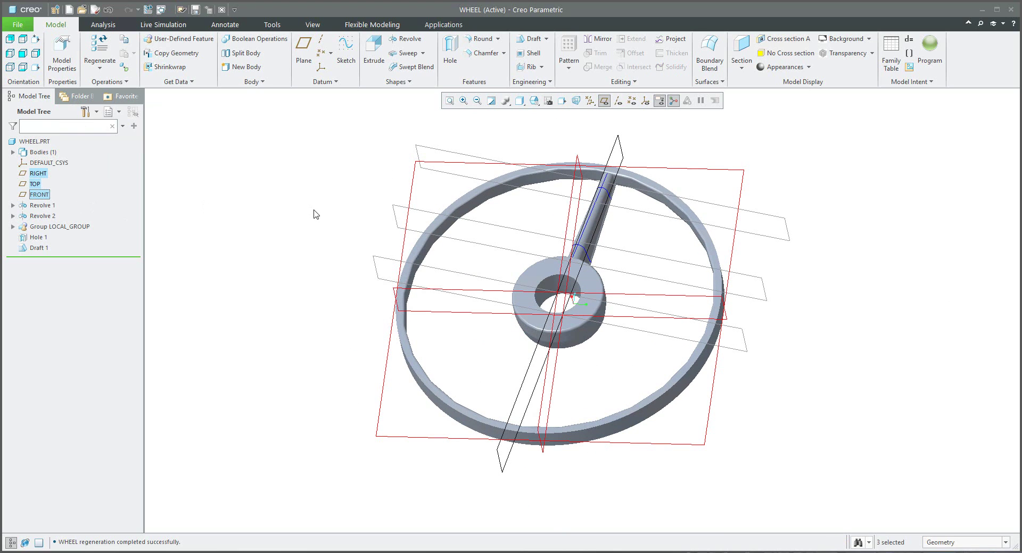
right_click(33, 195)
left_click(53, 176)
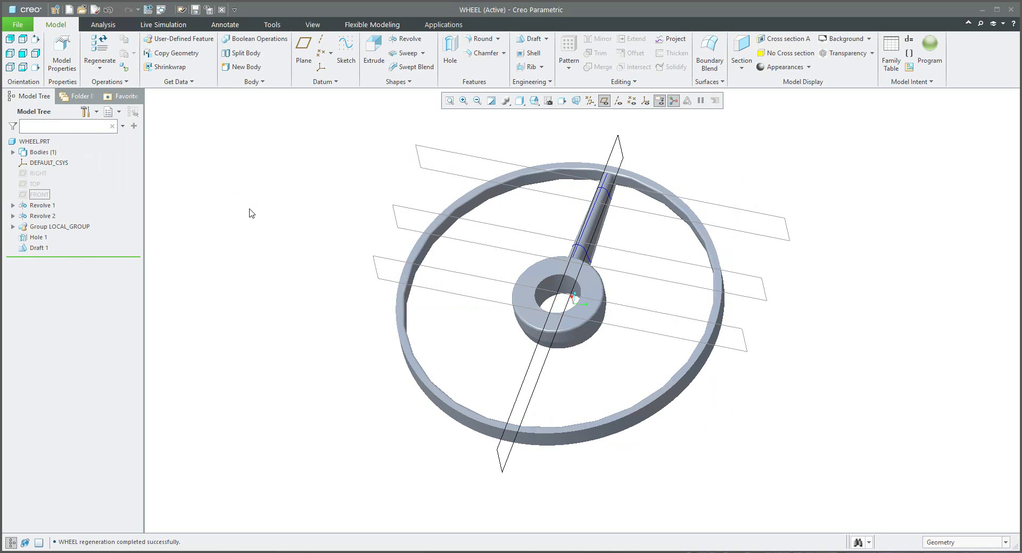
left_click(251, 213)
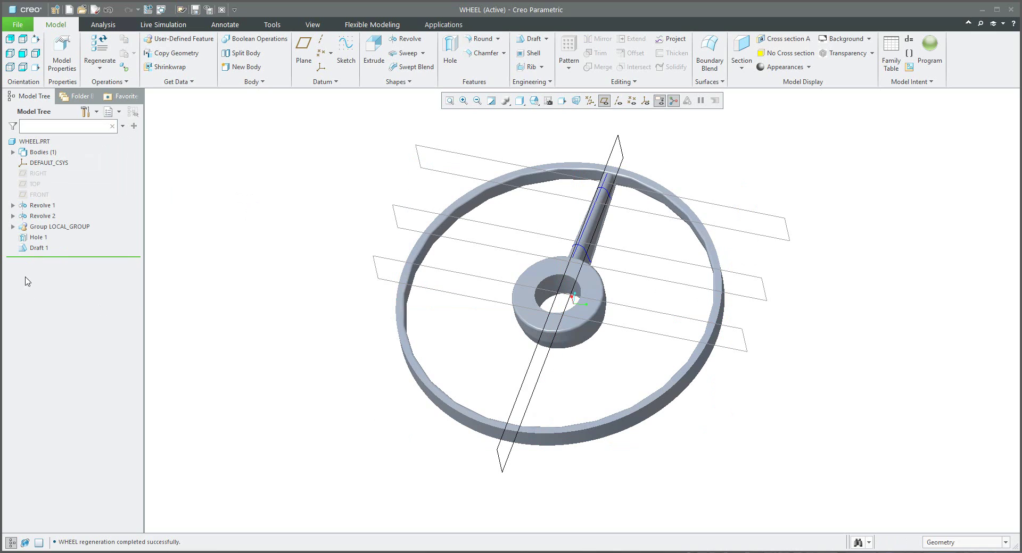
Expand the spoke's LOCAL_GROUP and ungroup it into its individual features.
left_click(13, 228)
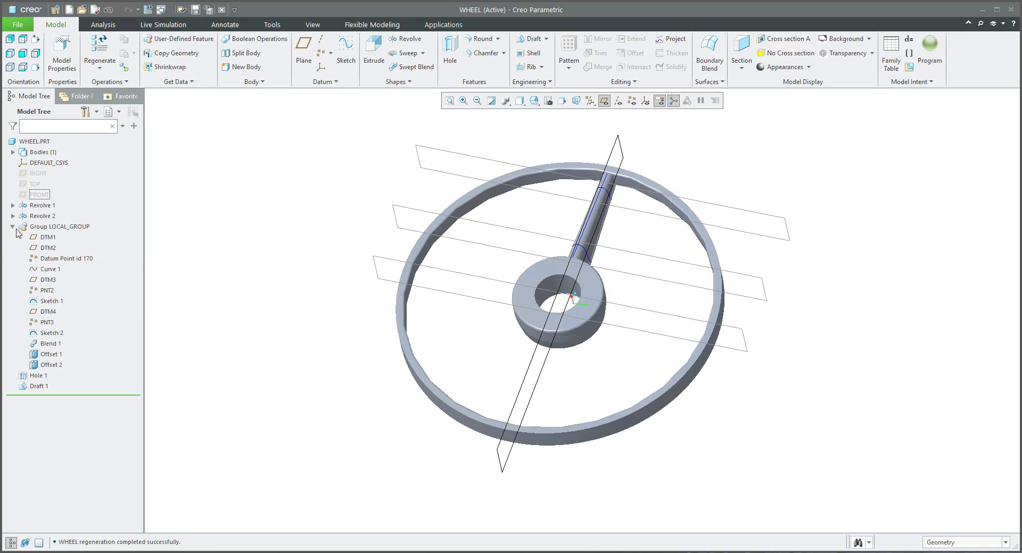
left_click(63, 228)
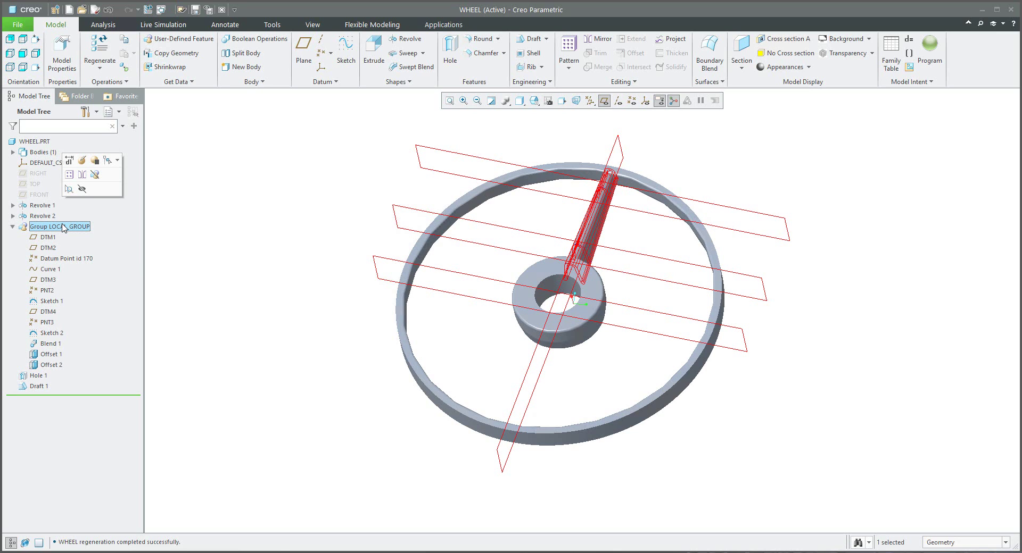
left_click(96, 175)
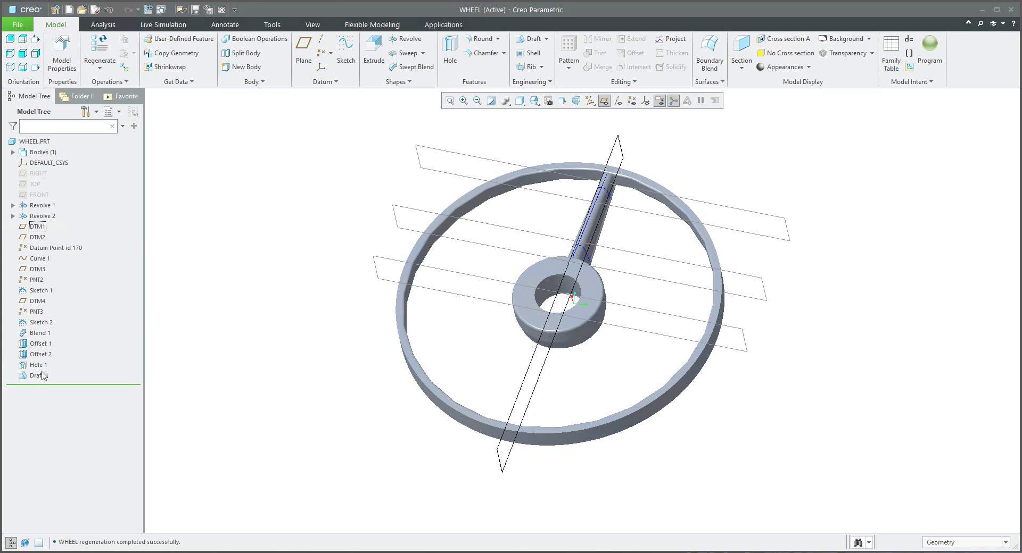
Identify datum planes DTM1 and DTM2 in the model and try to embed DTM1 in DTM2.
left_click(38, 228)
left_click(36, 237)
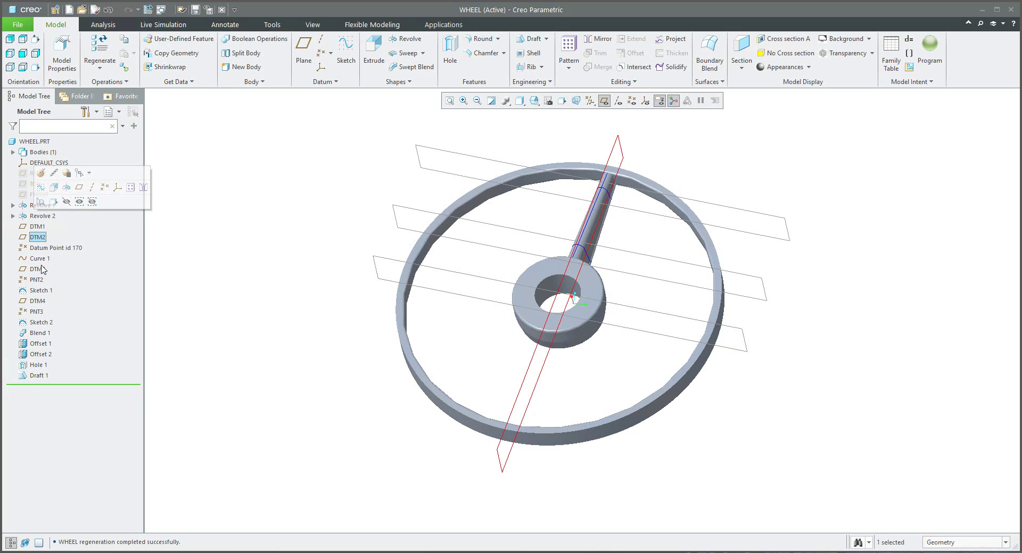
left_click(37, 227)
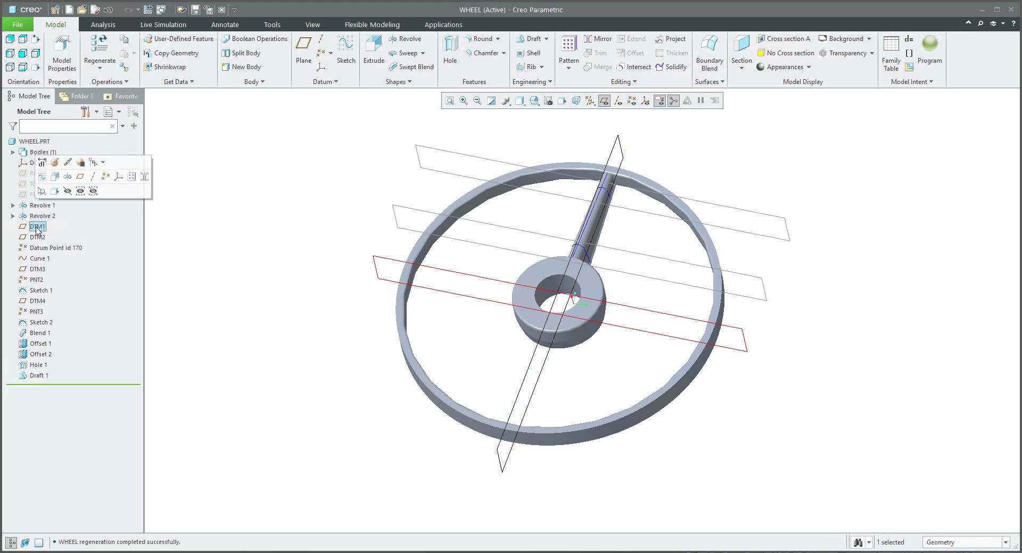
left_click(37, 238)
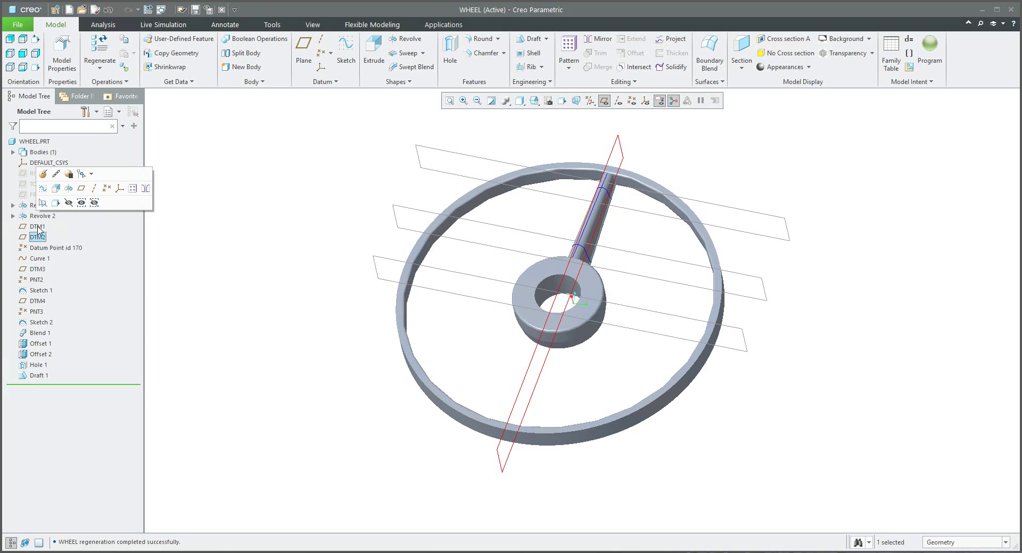
left_click(38, 228)
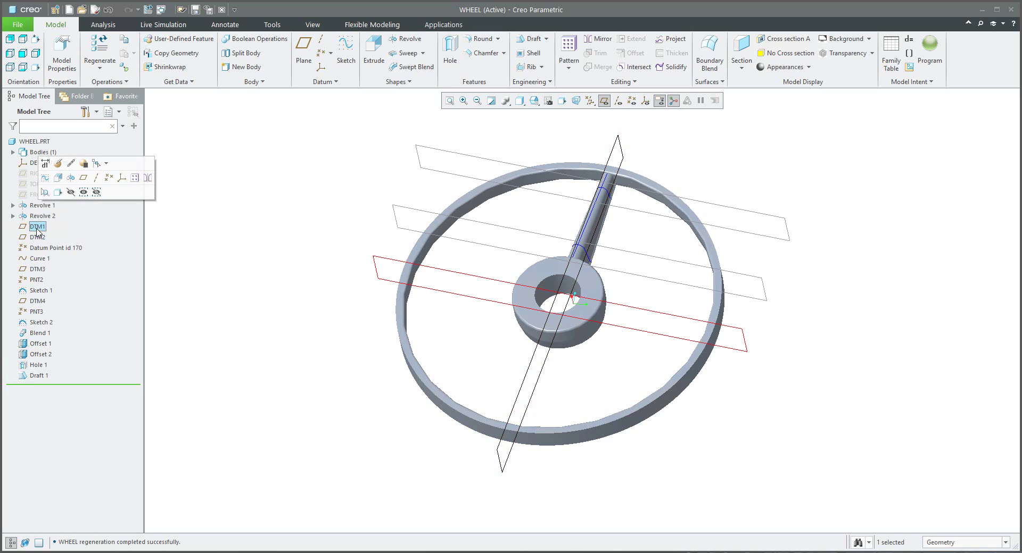
left_click_drag(38, 228, 38, 238)
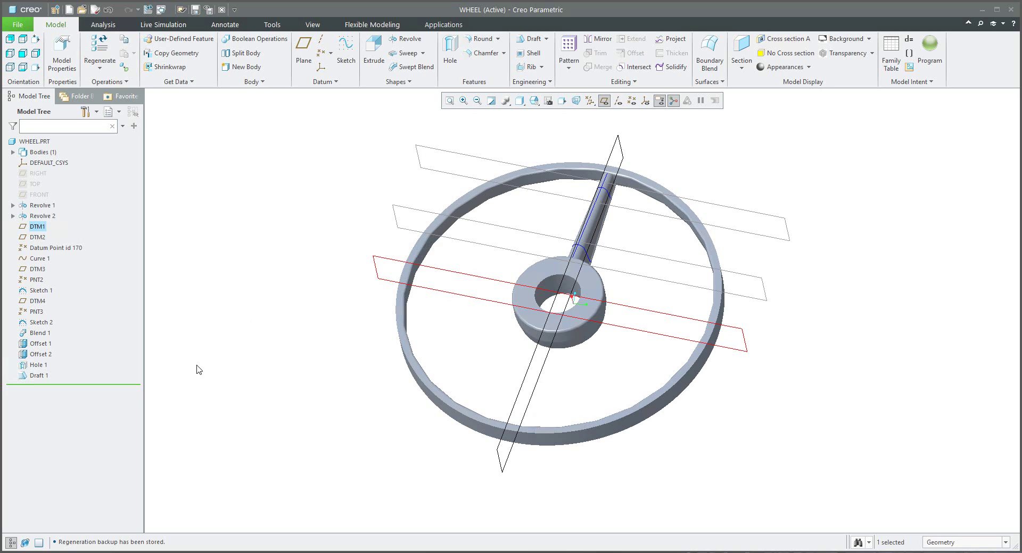
Embed datum plane DTM4 and datum point PNT3 in Sketch 2.
left_click(37, 314)
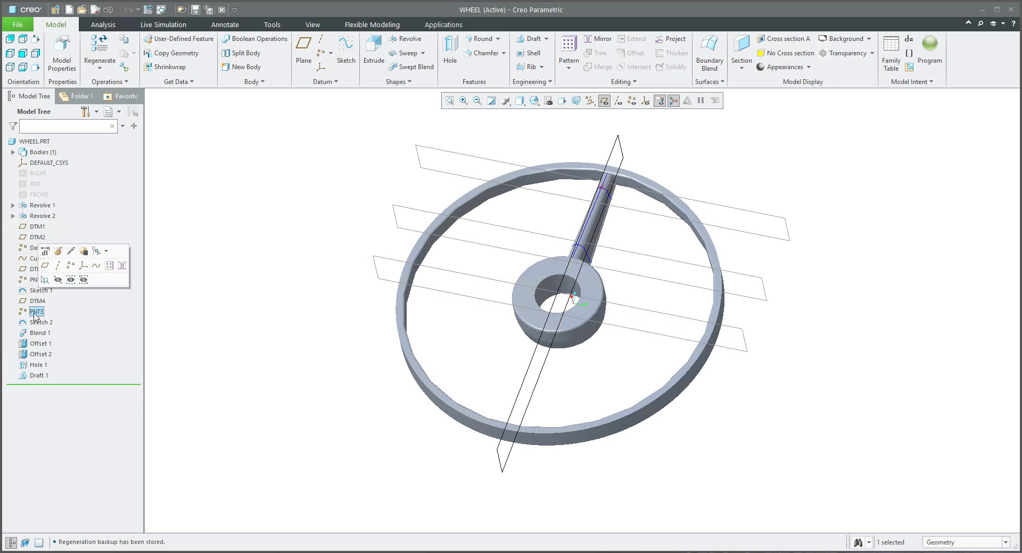
left_click(36, 302)
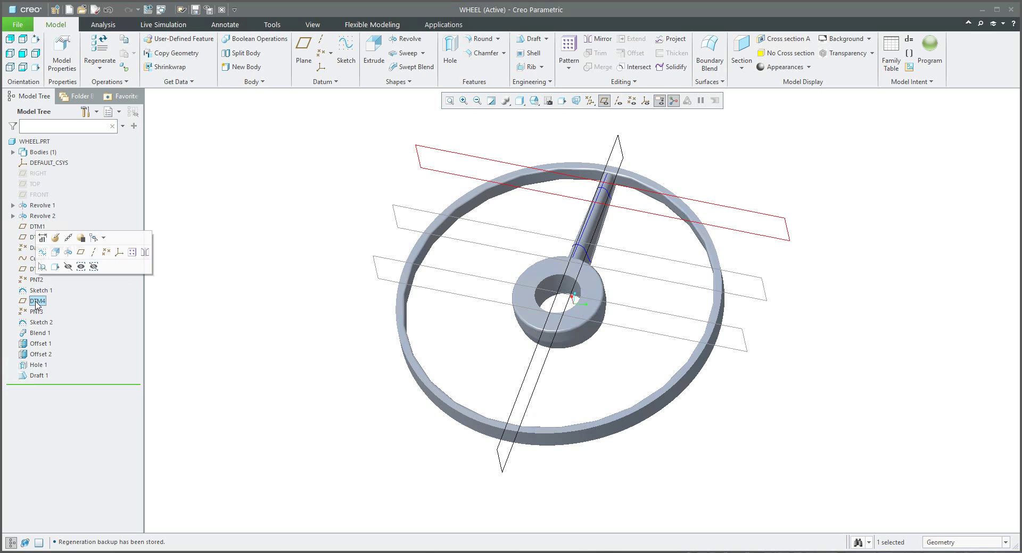
left_click_drag(39, 304, 37, 324)
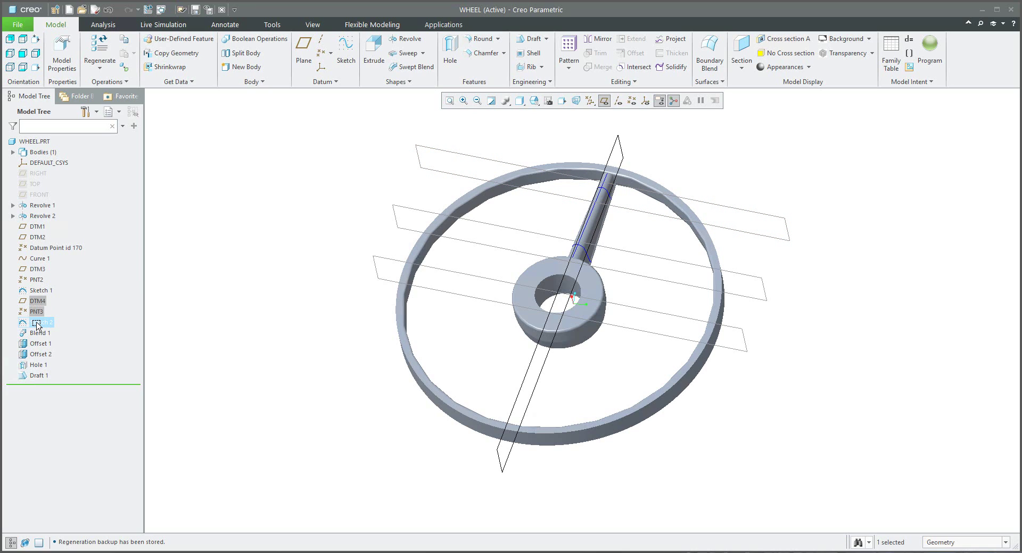
left_click_drag(37, 326, 38, 326)
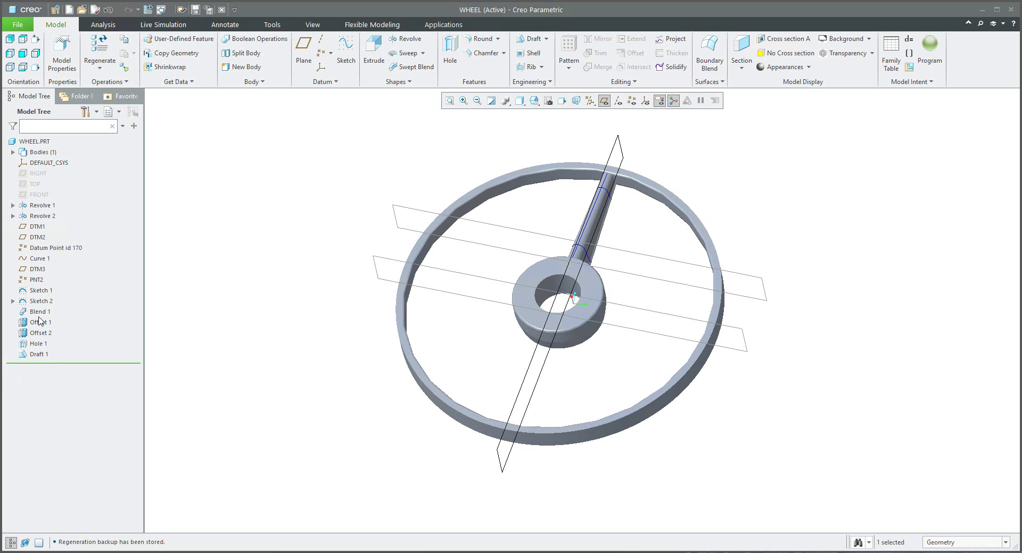
left_click(39, 302)
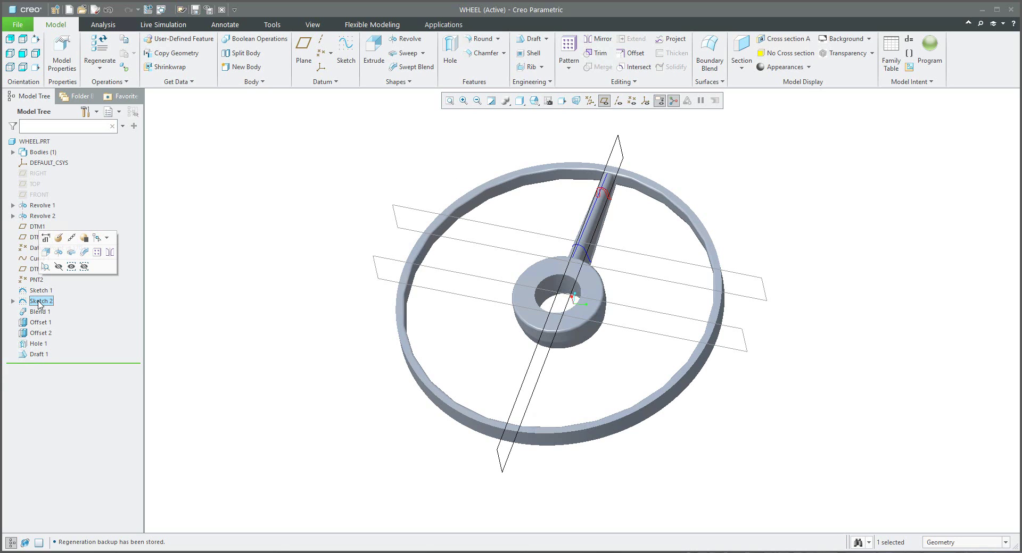
left_click(167, 337)
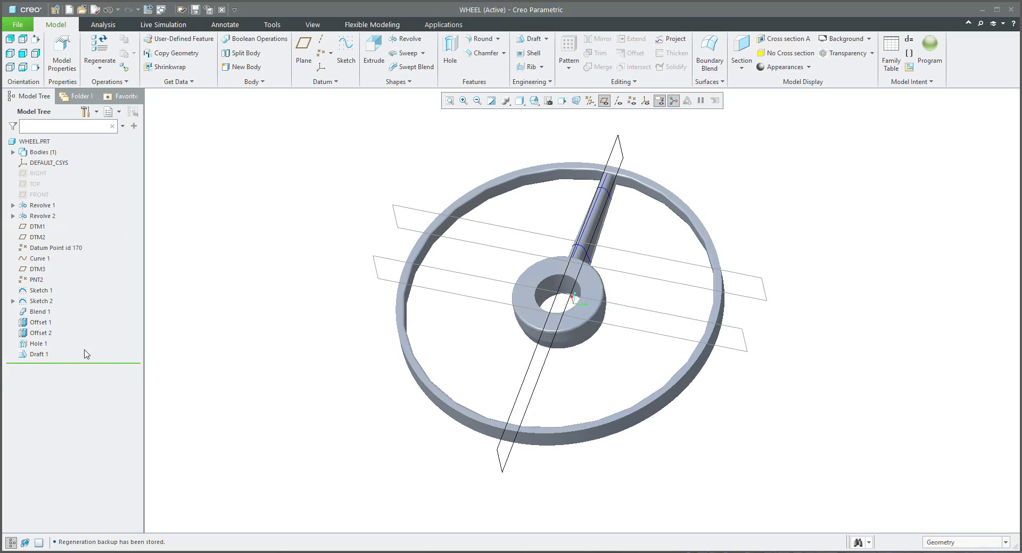
Embed datum plane DTM3 and datum point PNT2 in Sketch 1 and expand that sketch in the feature list.
left_click(36, 270)
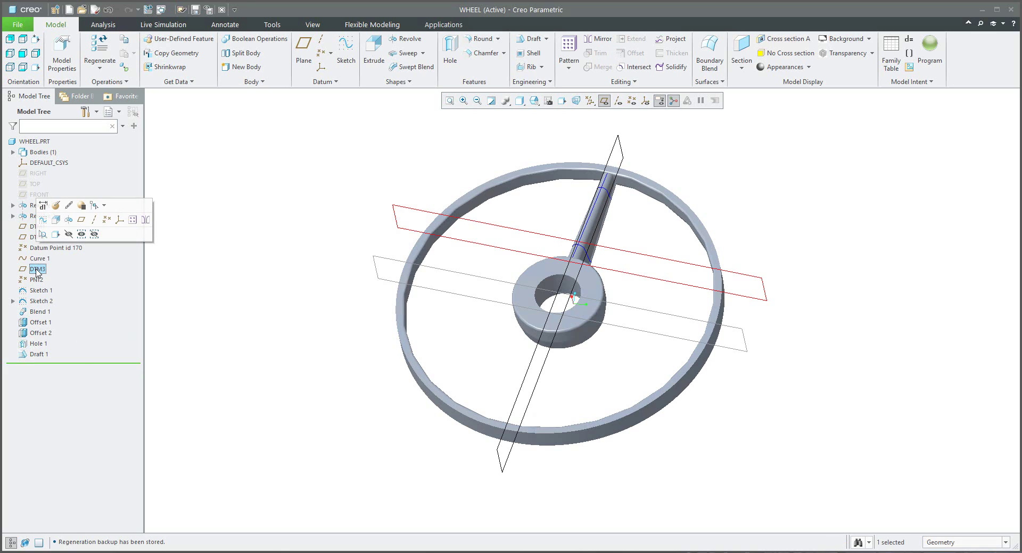
left_click(37, 290)
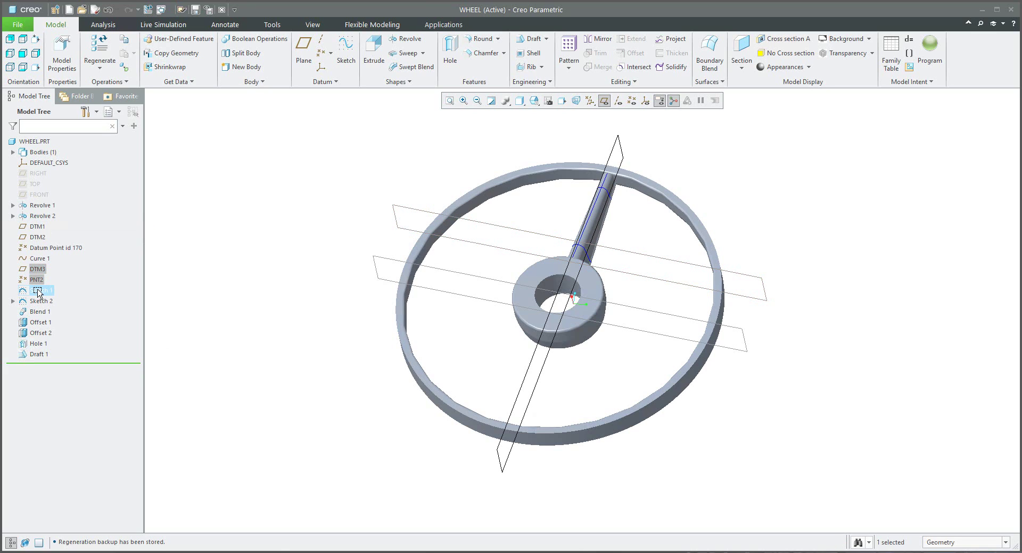
left_click_drag(37, 291, 36, 290)
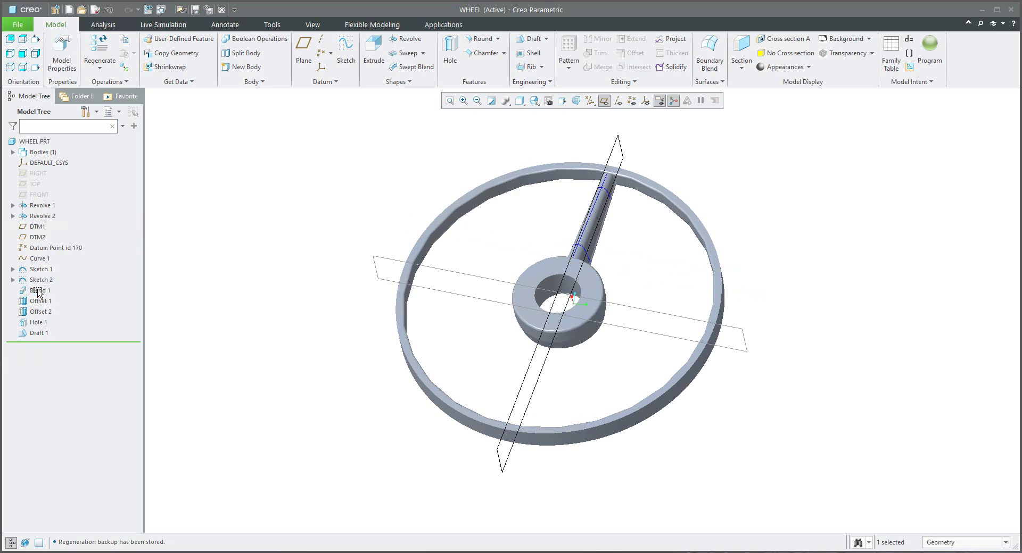
left_click(13, 269)
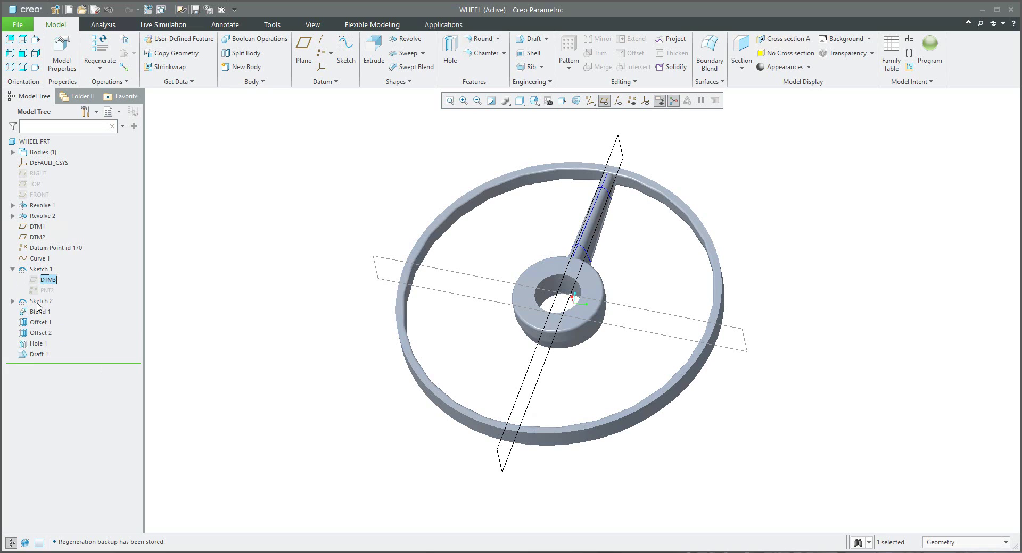
left_click(169, 337)
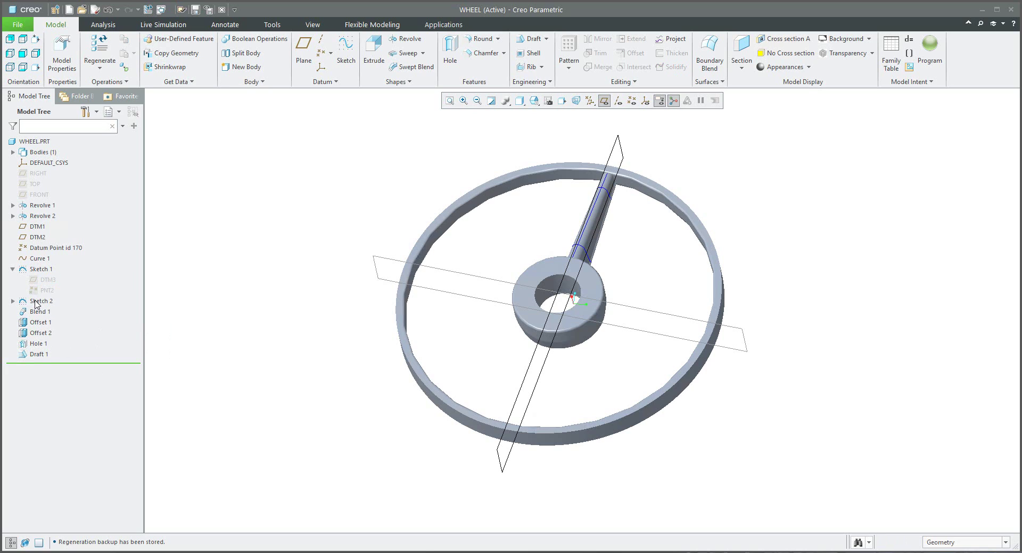
Expand Sketch 2 and inspect the datum features embedded in both sketches.
left_click(34, 301)
left_click(12, 302)
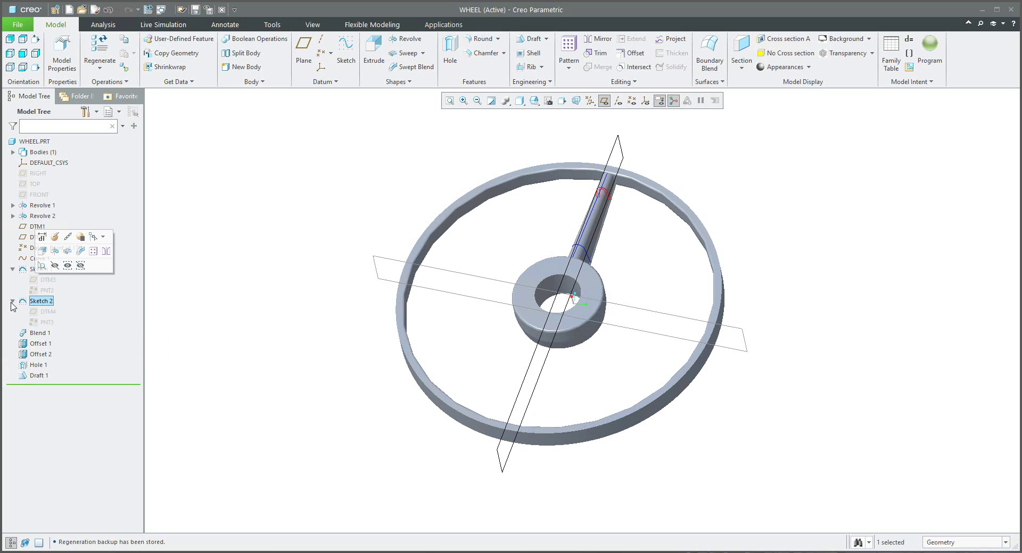
left_click(46, 323)
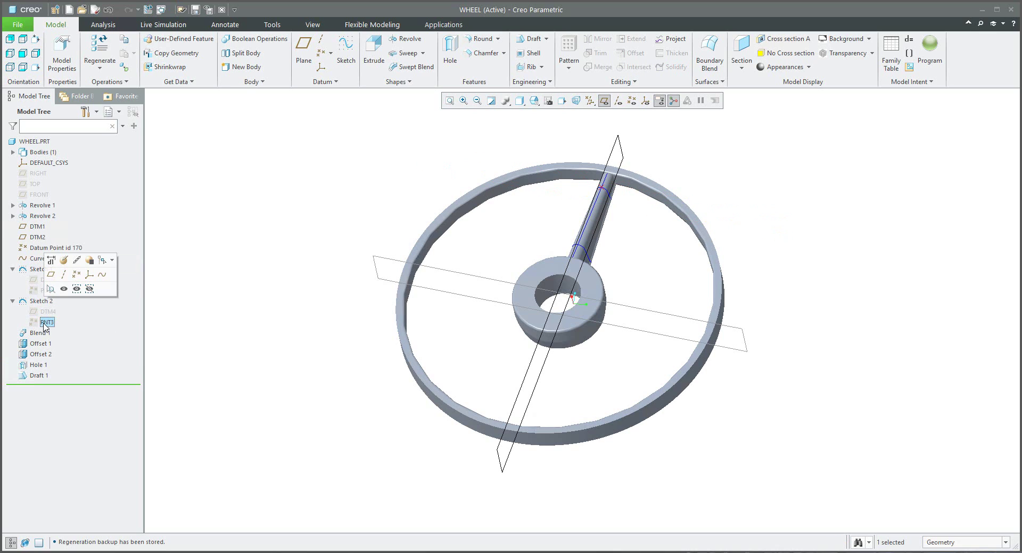
left_click(35, 272)
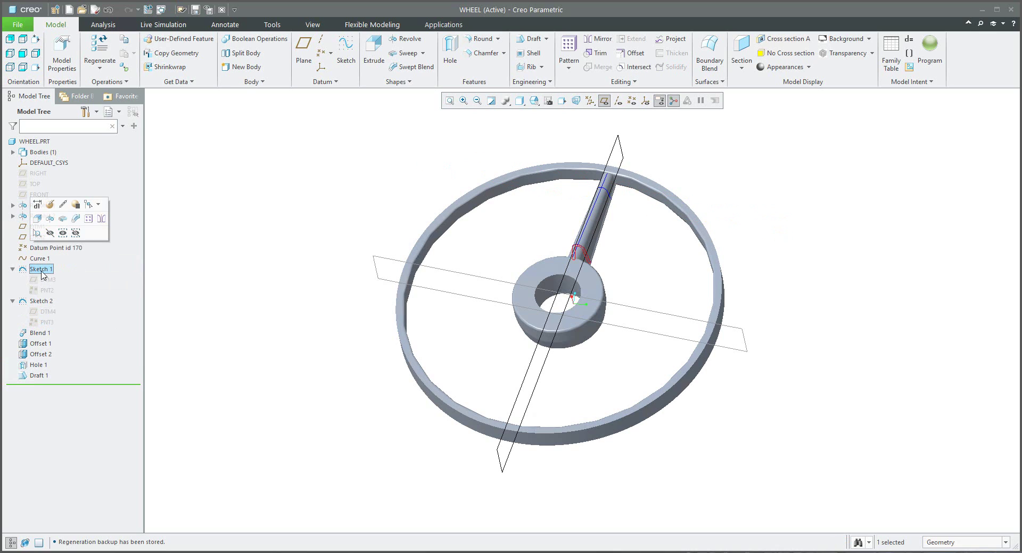
left_click(47, 280)
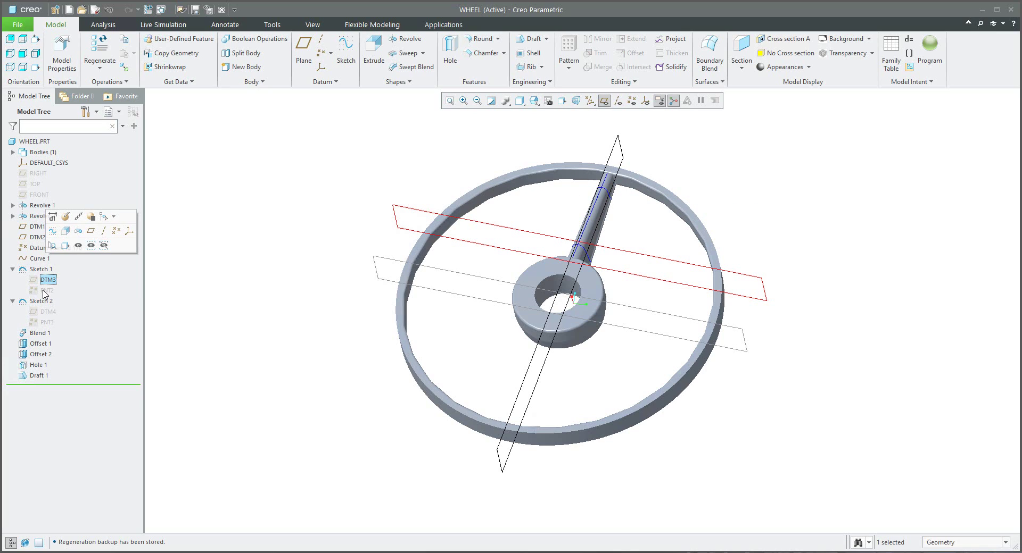
left_click(255, 369)
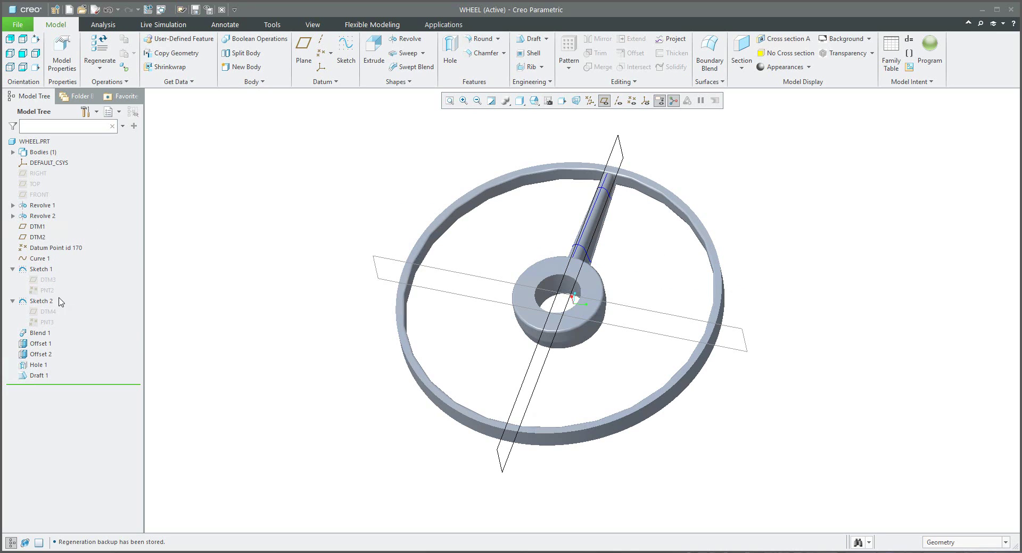
Try to embed datum plane DTM1 in Datum Point id 170.
left_click_drag(39, 229, 38, 250)
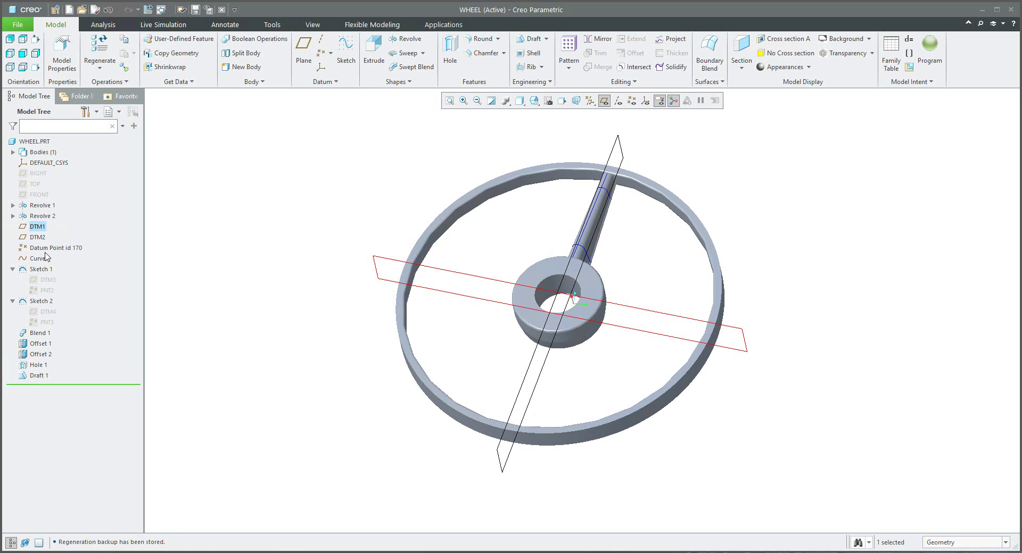
left_click(259, 381)
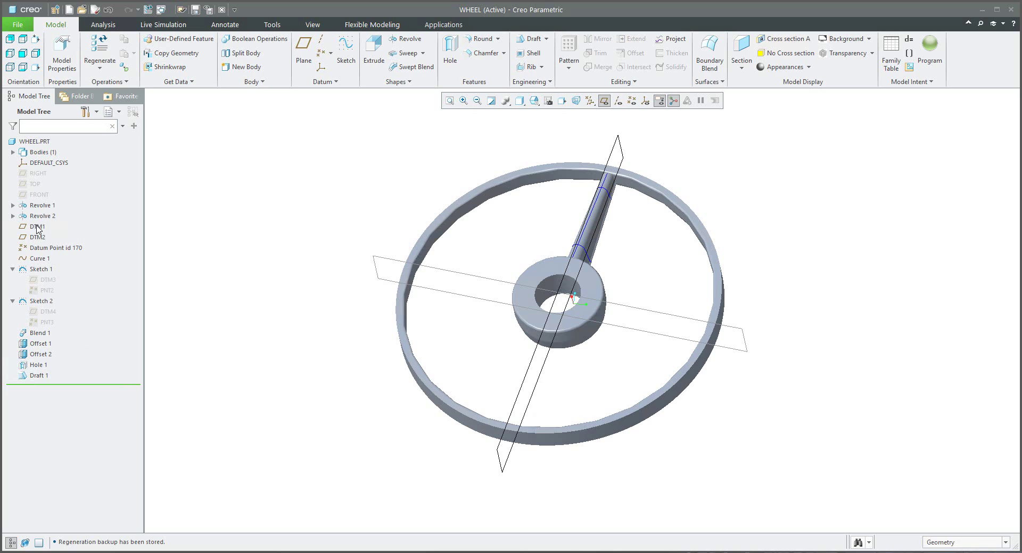
Group the spoke features from DTM1 through Offset 2 into one local group.
left_click(13, 301)
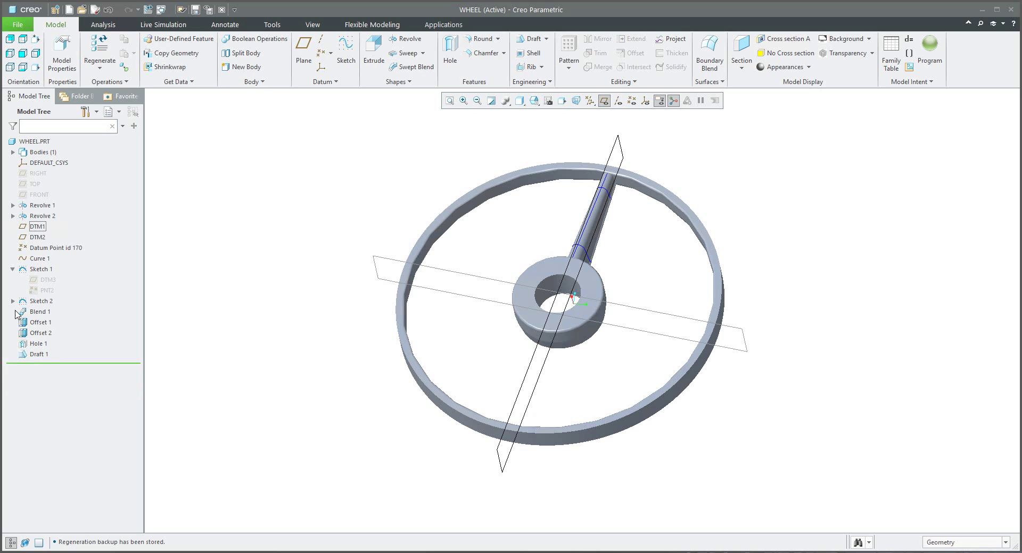
left_click(38, 228)
left_click(42, 333, "shift")
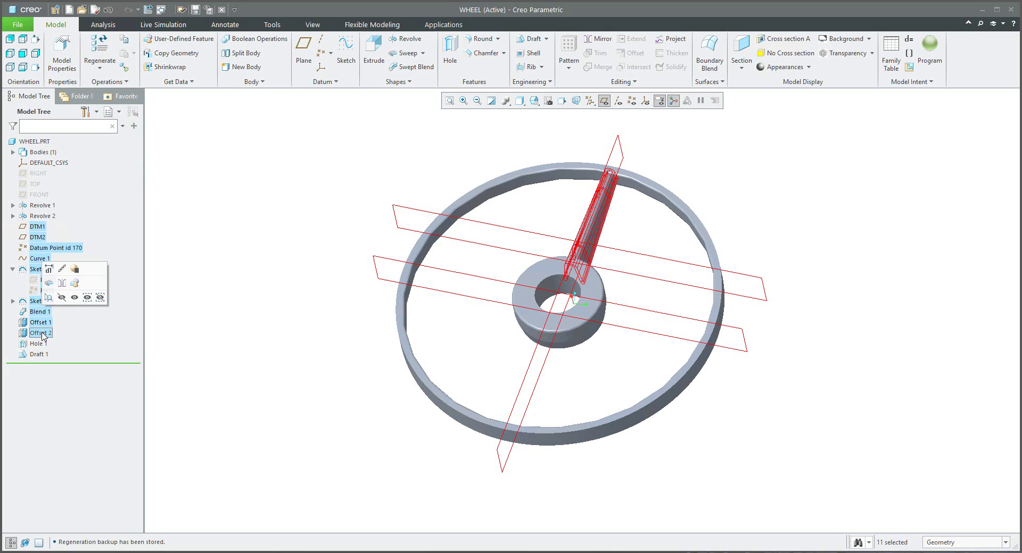
left_click(74, 285)
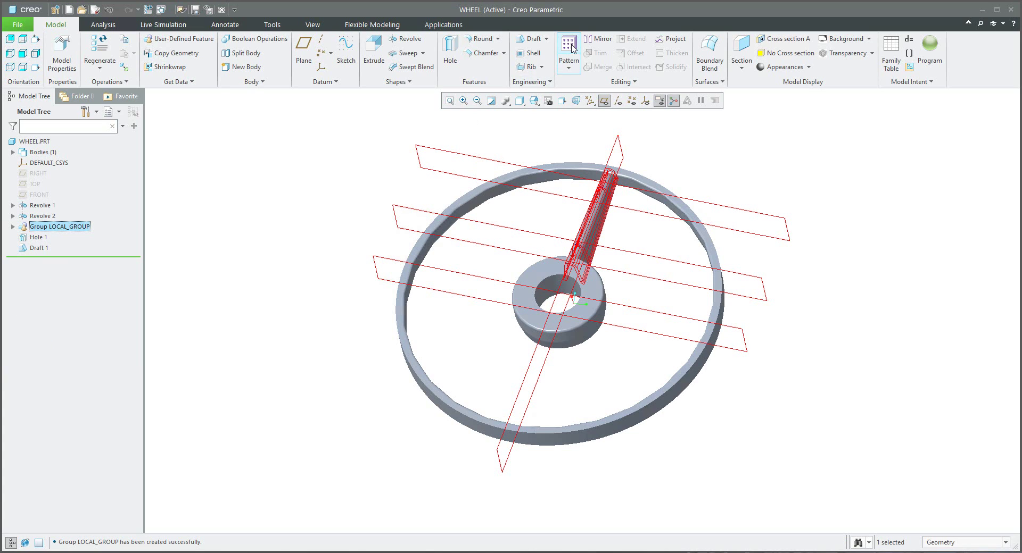
Start an axis pattern of the spoke group about the hub's central axis.
left_click(569, 48)
left_click(62, 53)
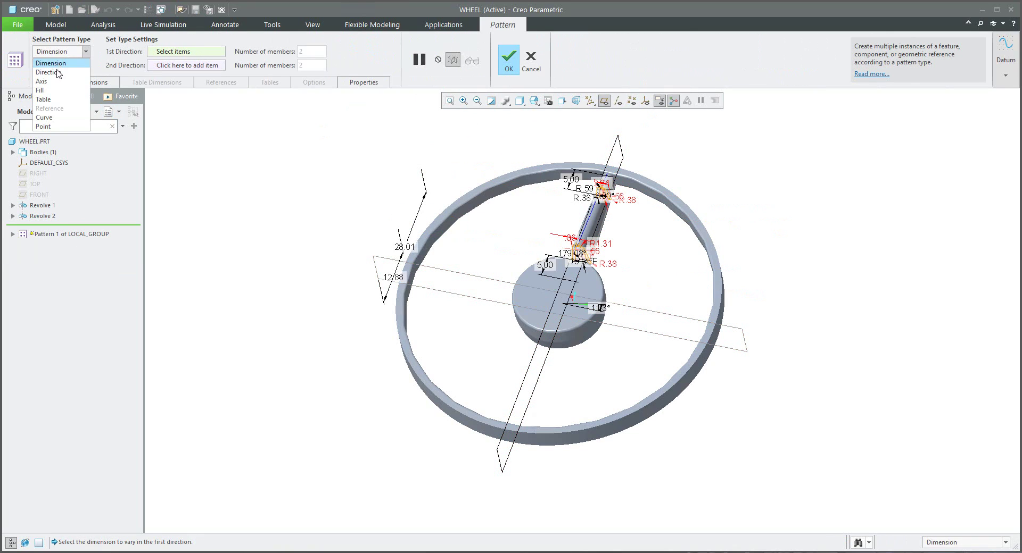
left_click(42, 82)
left_click(619, 101)
left_click(560, 297)
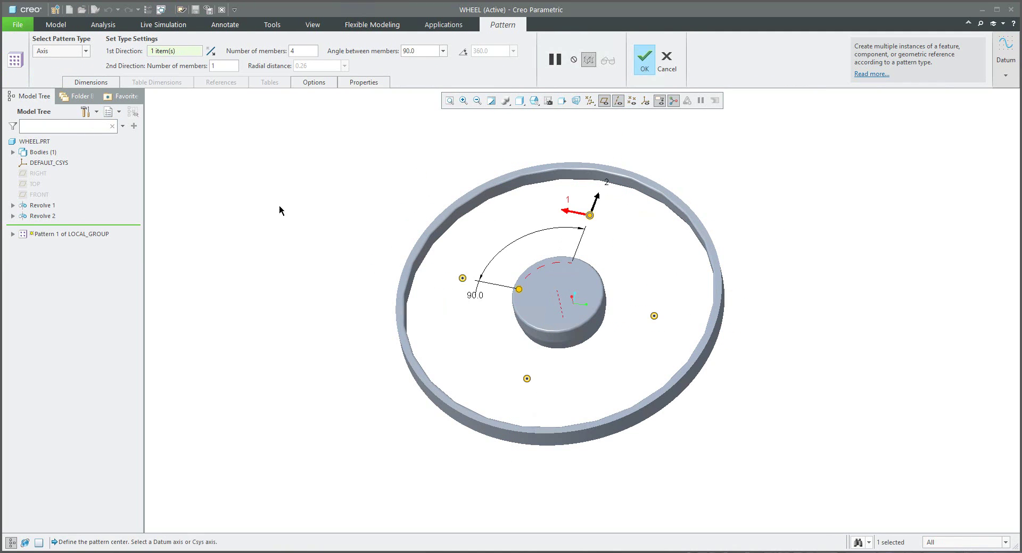
Set the pattern to 16 members spread equally over 360 degrees and complete it.
left_click(307, 53)
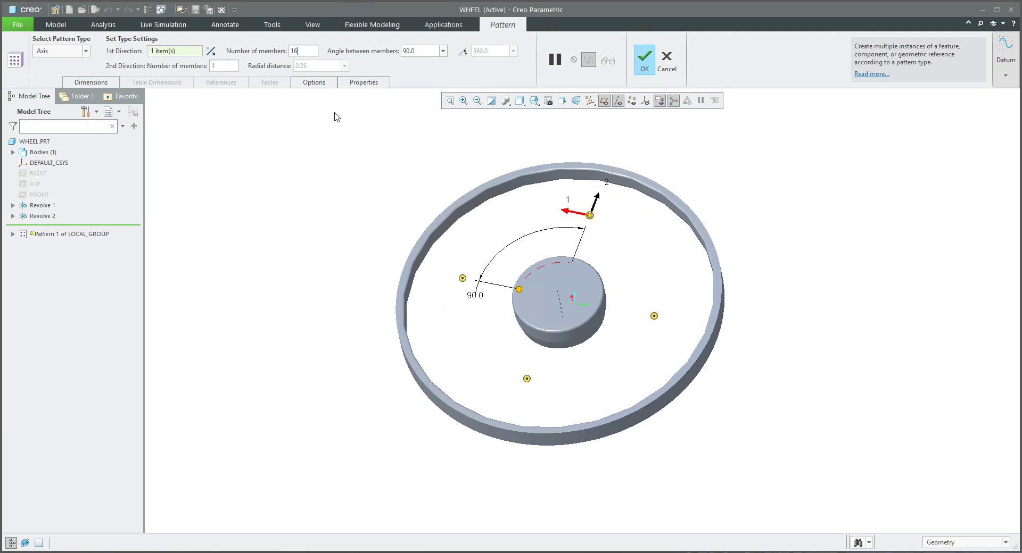
key("Return")
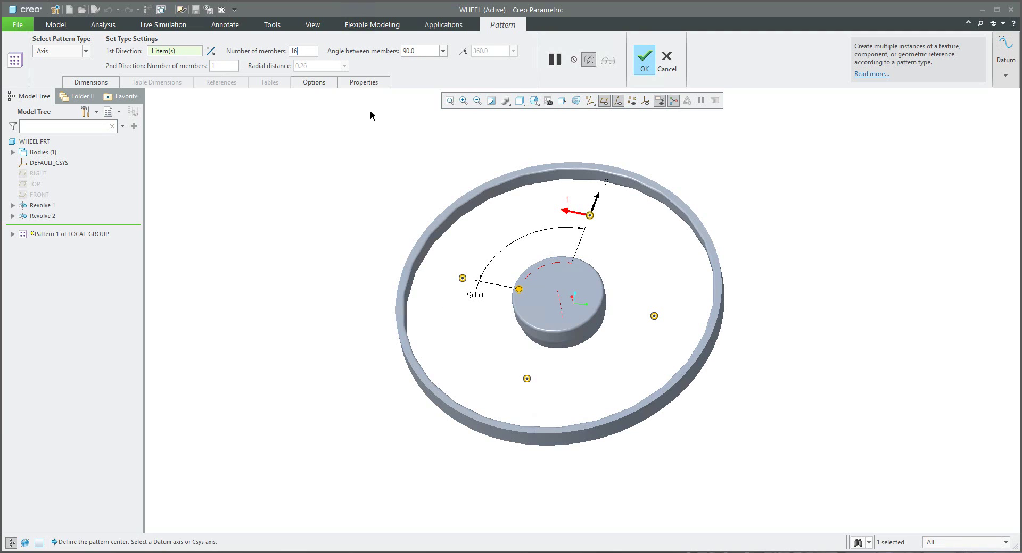
left_click(463, 52)
scroll(377, 226, "up", 5)
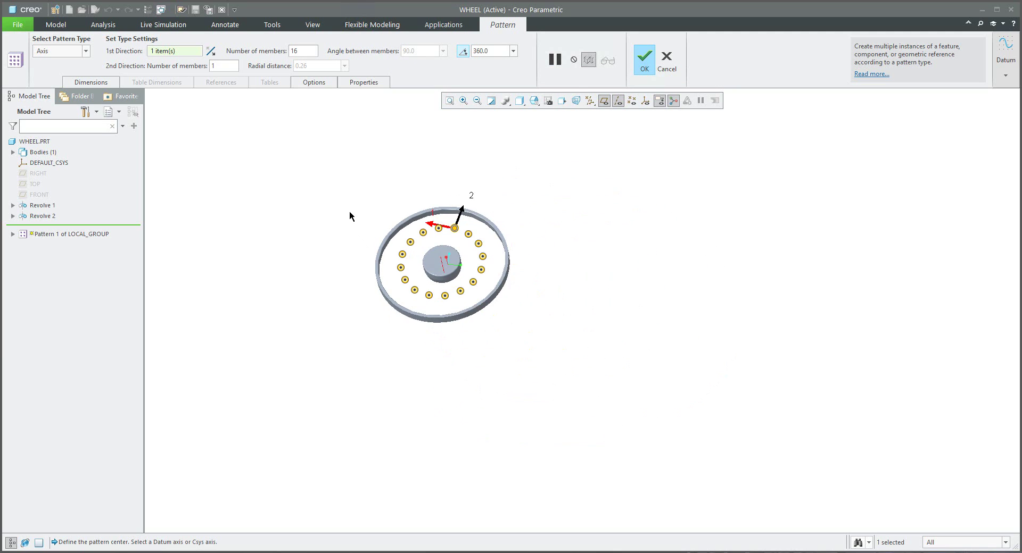
scroll(349, 215, "down", 2)
left_click(653, 64)
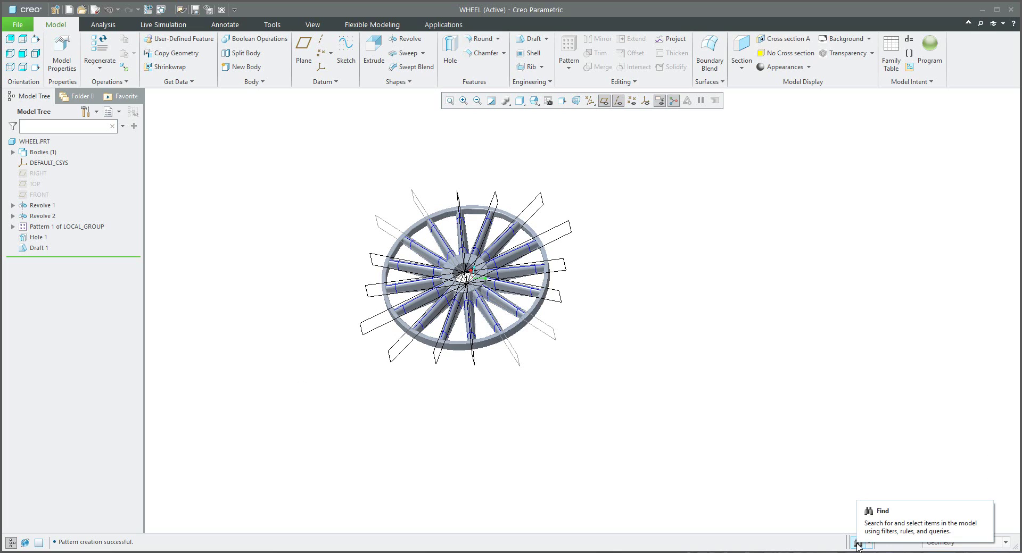
Search the model for datum planes whose name equals DTM*.
left_click(857, 542)
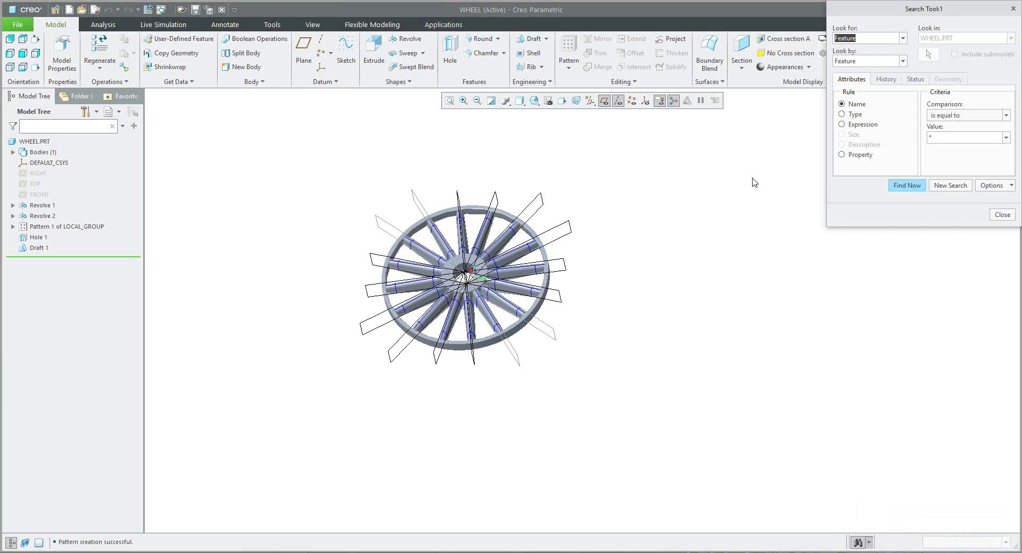
left_click(904, 38)
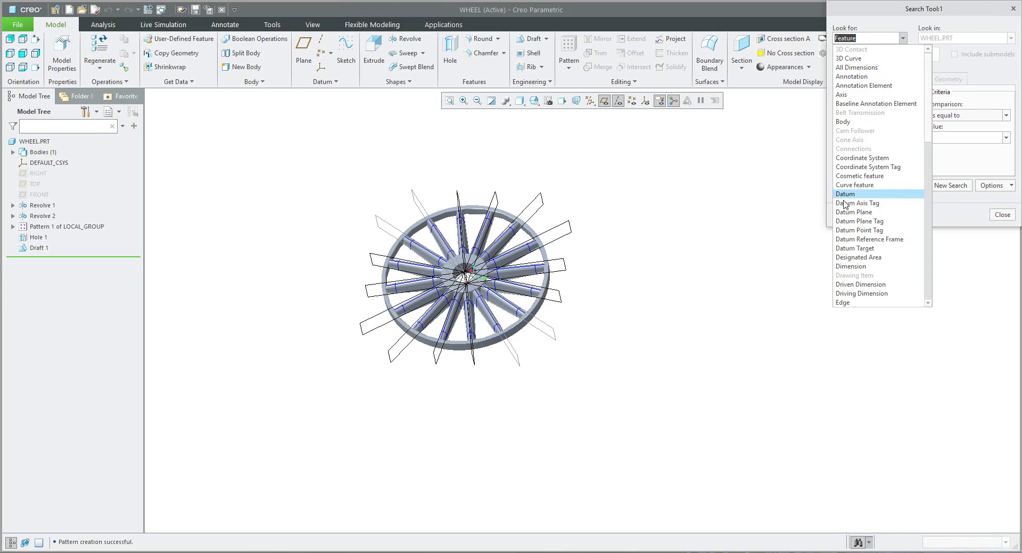
left_click(854, 213)
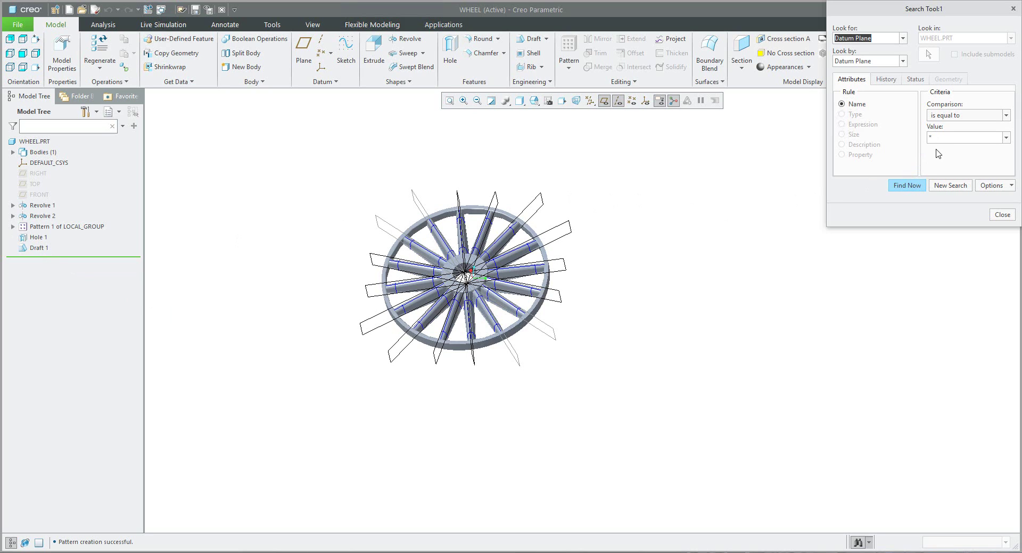
left_click(922, 137)
type("Dm")
key("BackSpace")
type("TM")
left_click(907, 186)
Add all the found datum planes to the search tool's selected items.
left_click(817, 259)
key("ctrl+a")
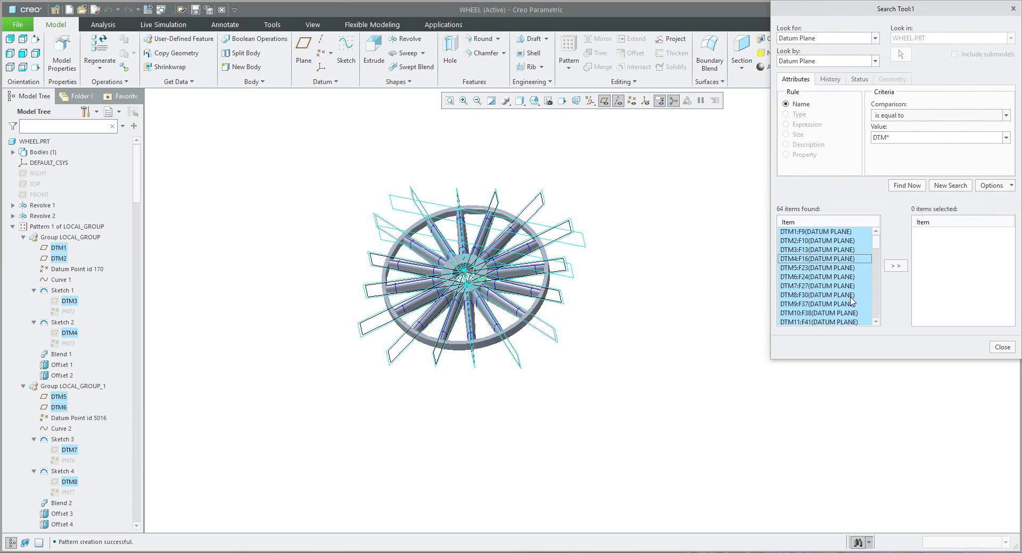
left_click(896, 267)
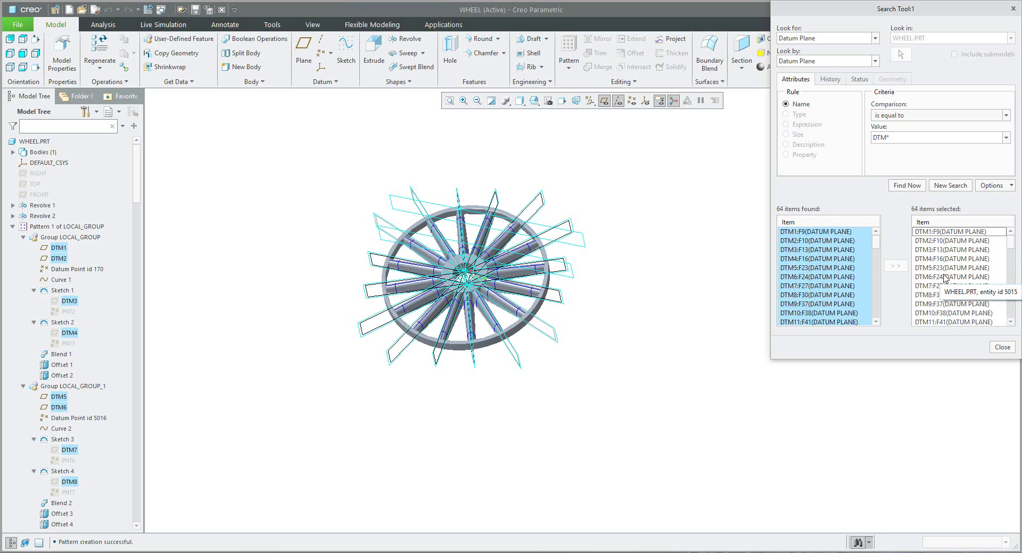
Save the datum plane query as rules for a layer named dtm and close the search tool.
left_click(992, 186)
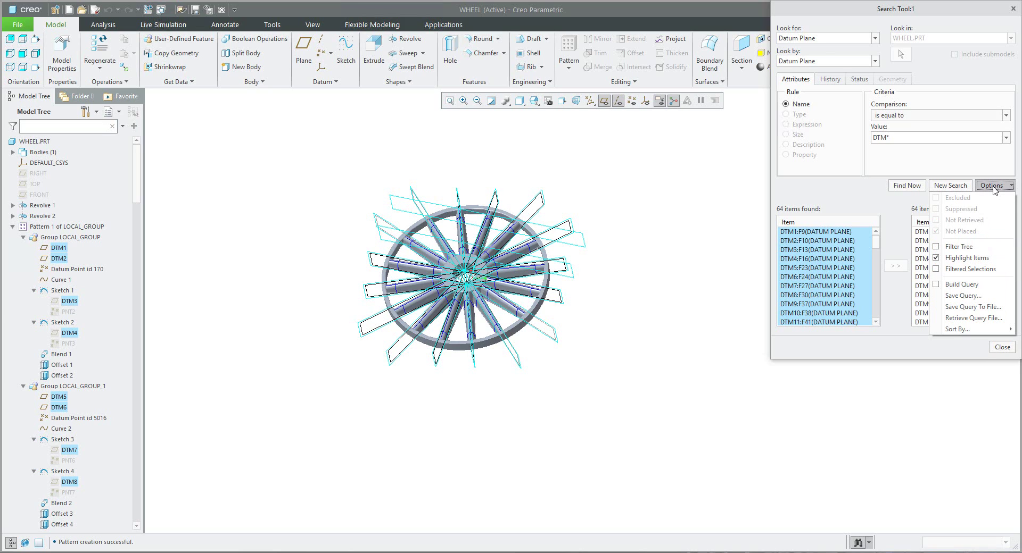
left_click(959, 296)
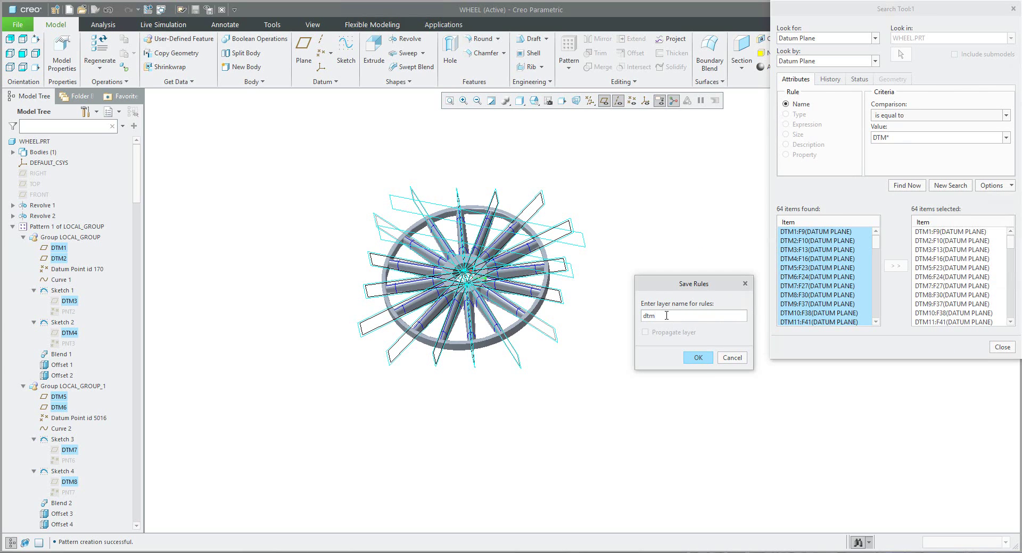
left_click(698, 358)
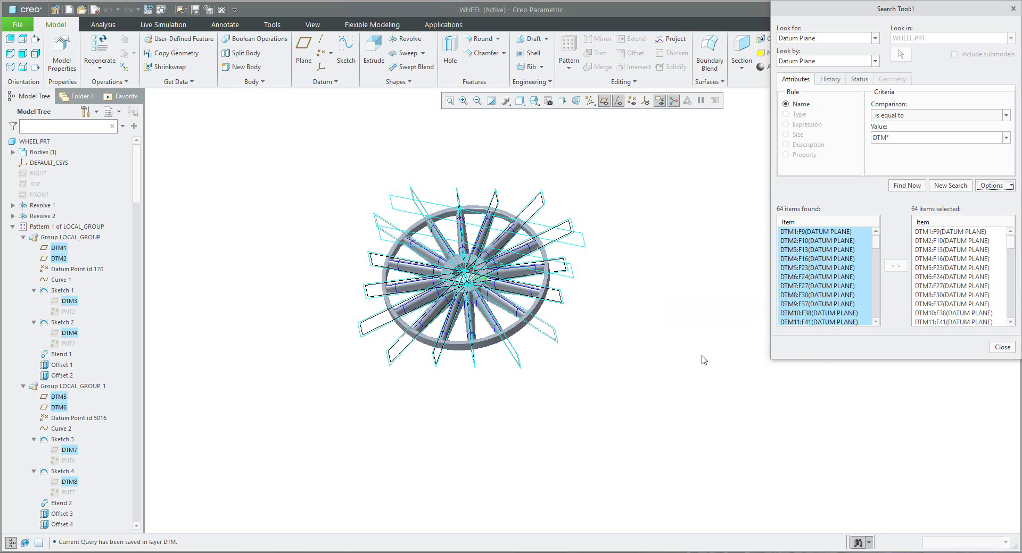
left_click(1002, 347)
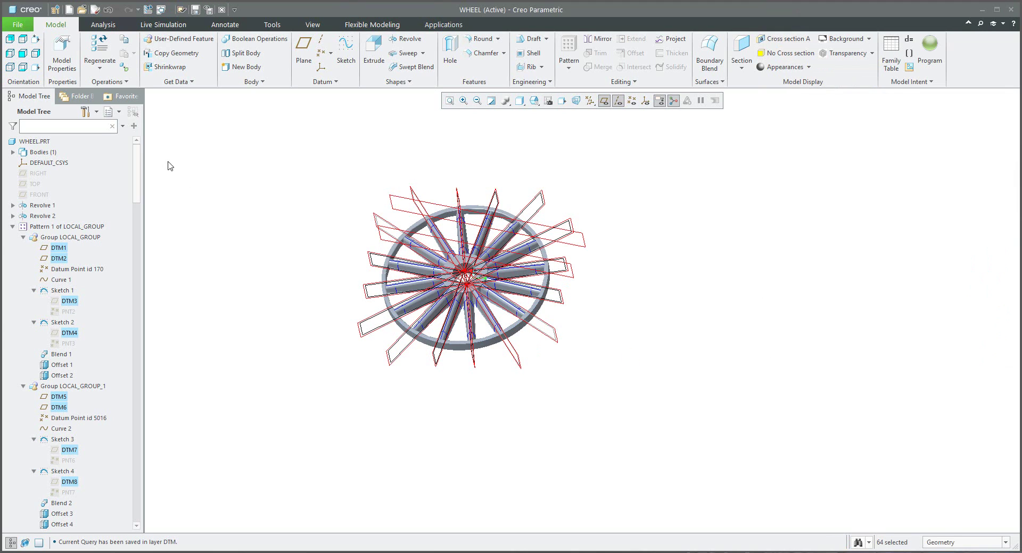
Display the layer tree and look through the datum planes contained in the DTM layer.
left_click(111, 114)
left_click(130, 126)
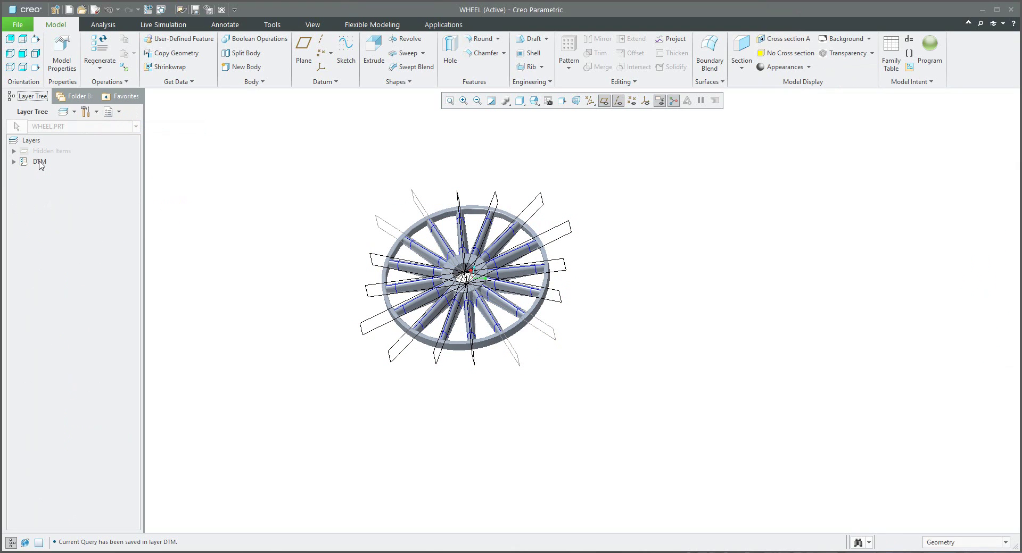
left_click(14, 161)
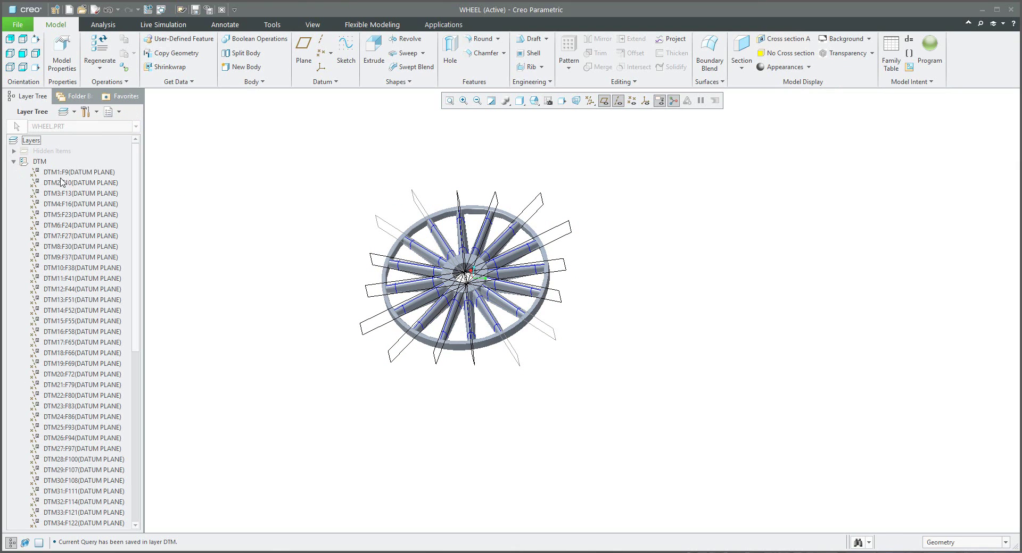
scroll(75, 425, "down", 5)
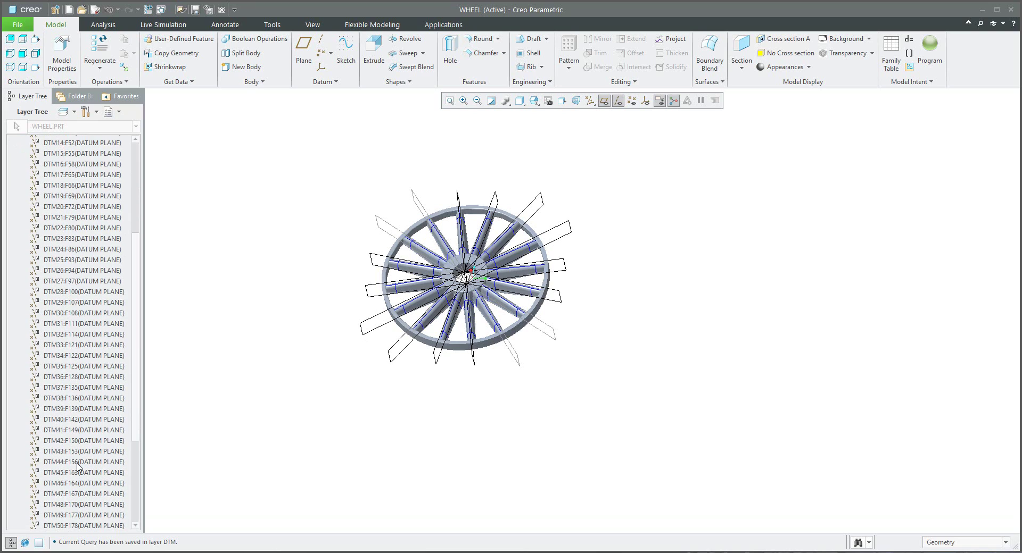
scroll(78, 467, "up", 5)
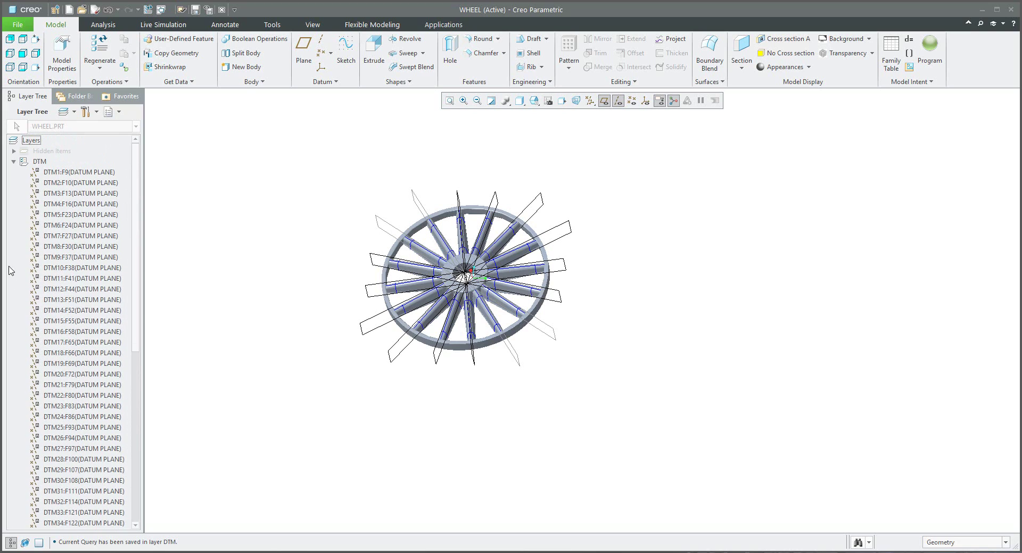
Hide the DTM layer and save the layer status.
left_click(39, 162)
right_click(38, 162)
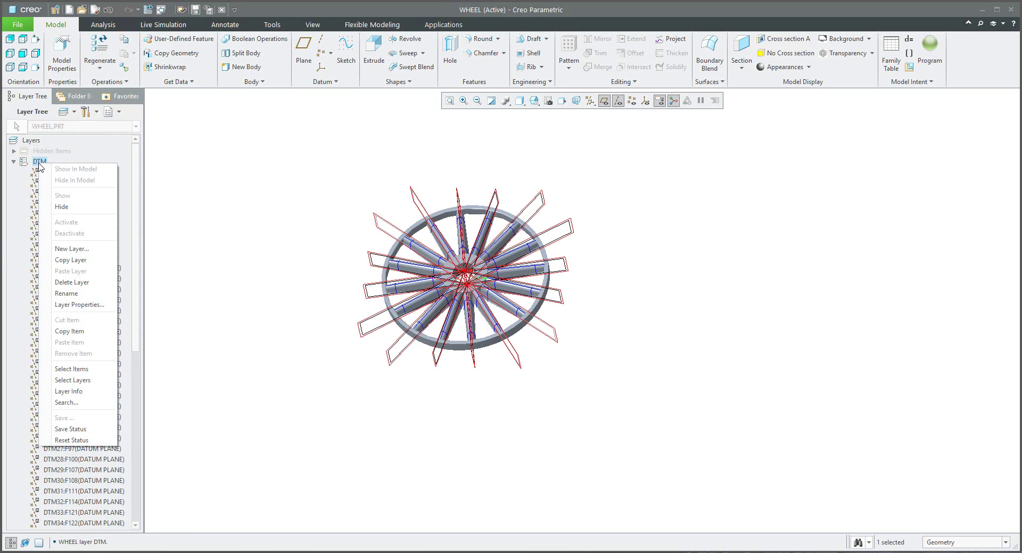
left_click(60, 208)
left_click(322, 323)
left_click(15, 141)
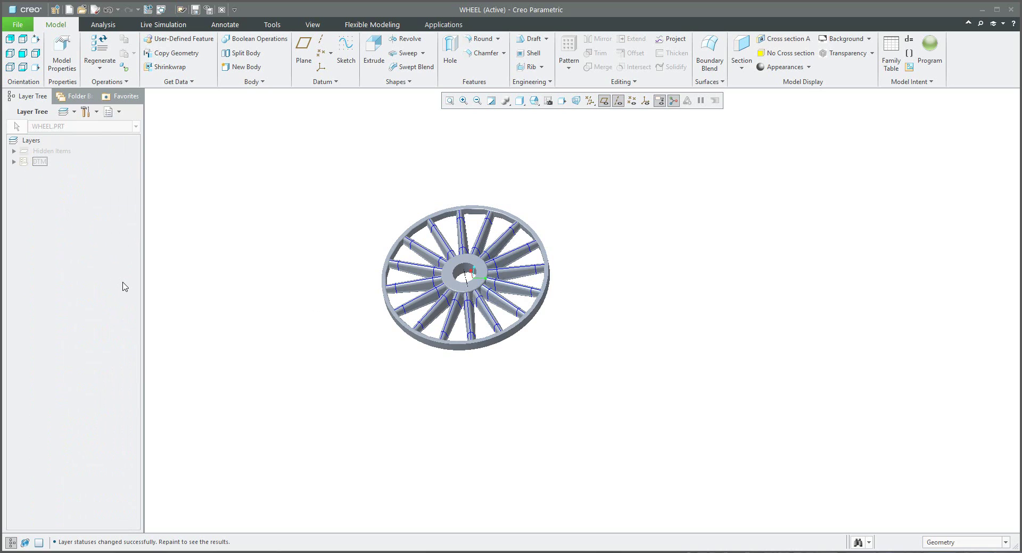
right_click(90, 208)
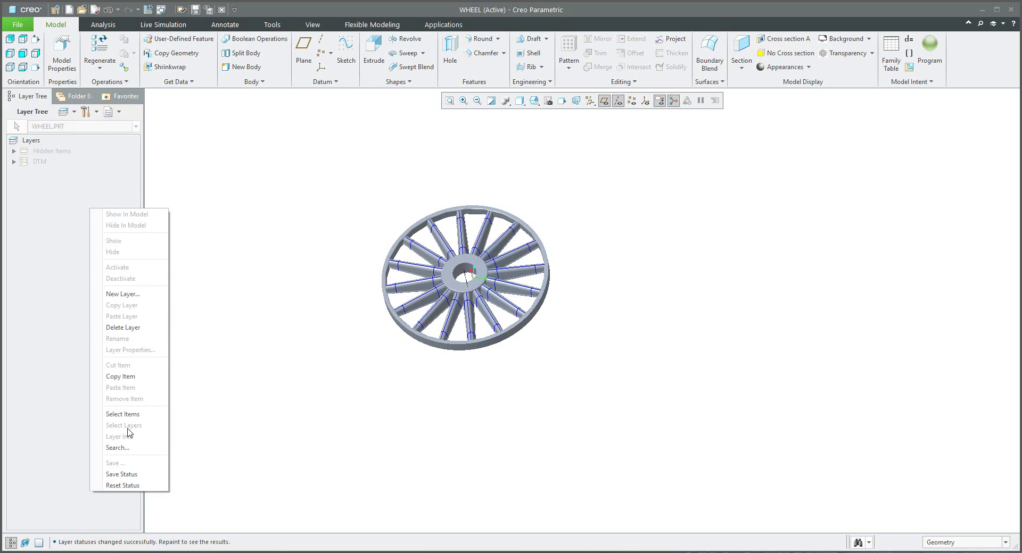
left_click(126, 476)
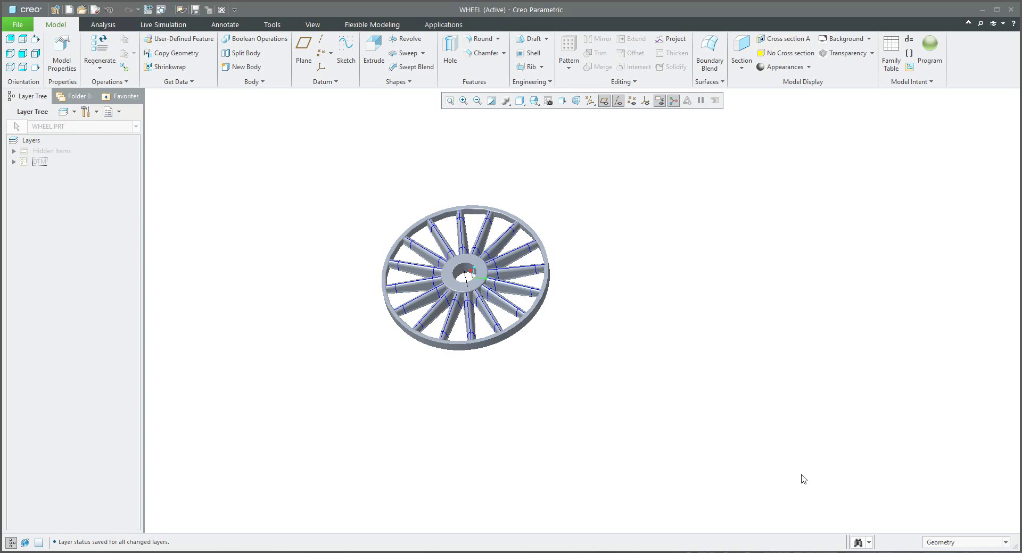
Review the item types the search tool can look for and close it without searching.
left_click(857, 543)
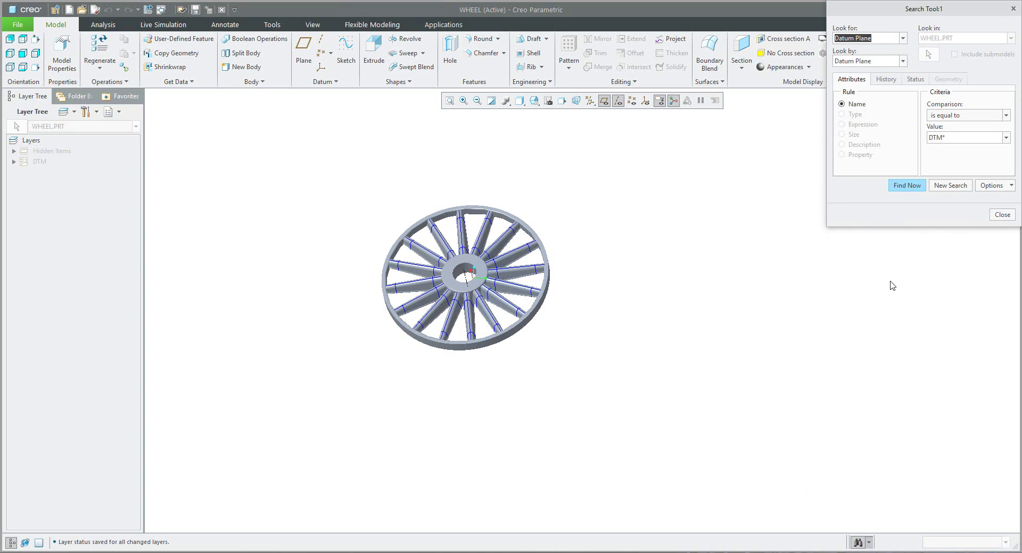
left_click(903, 38)
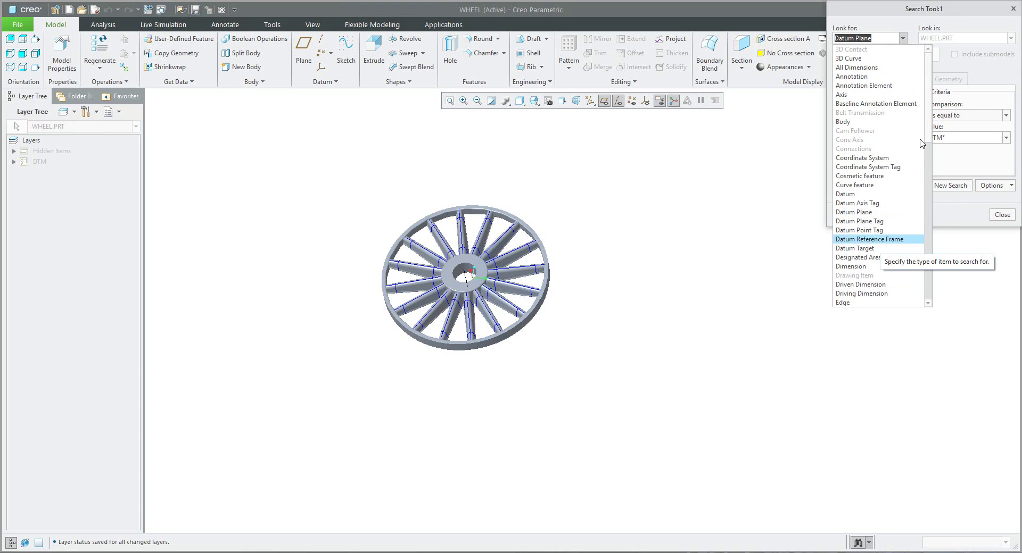
scroll(924, 288, "down", 12)
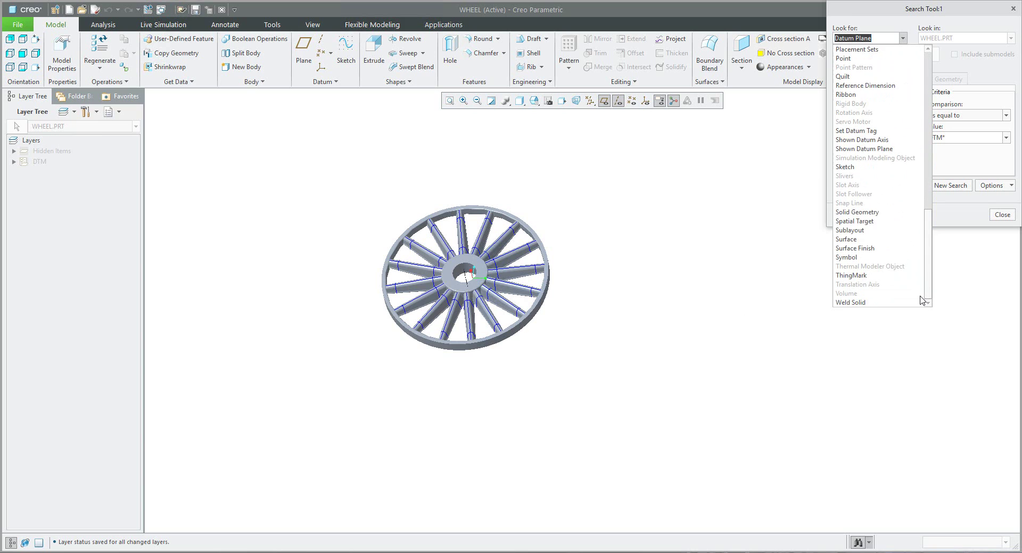
scroll(878, 160, "up", 12)
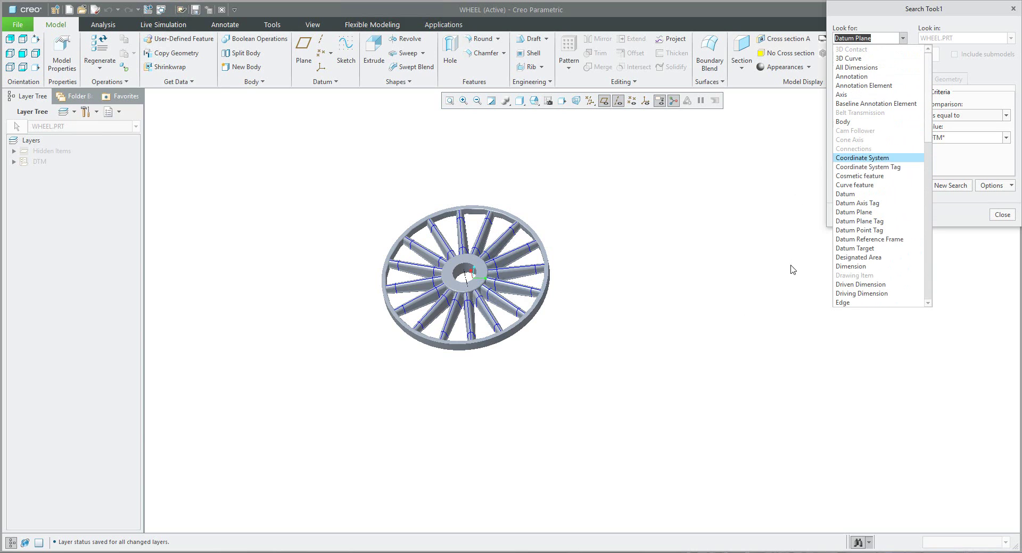
left_click(970, 214)
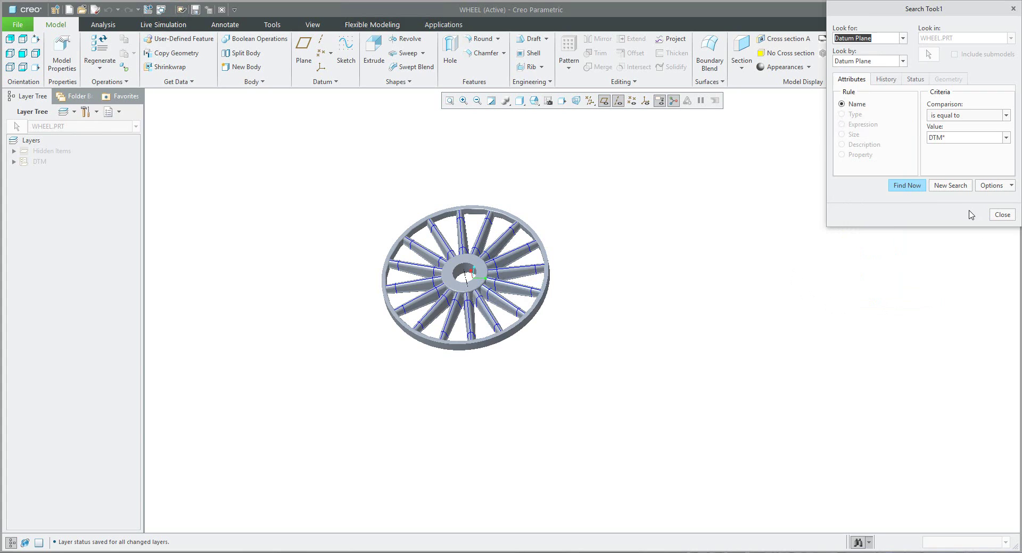
left_click(1002, 215)
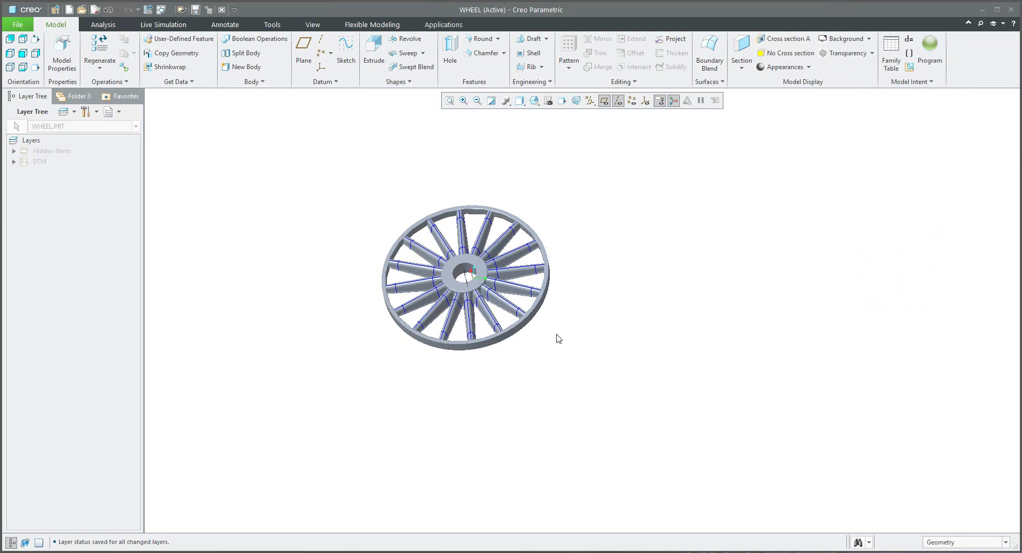